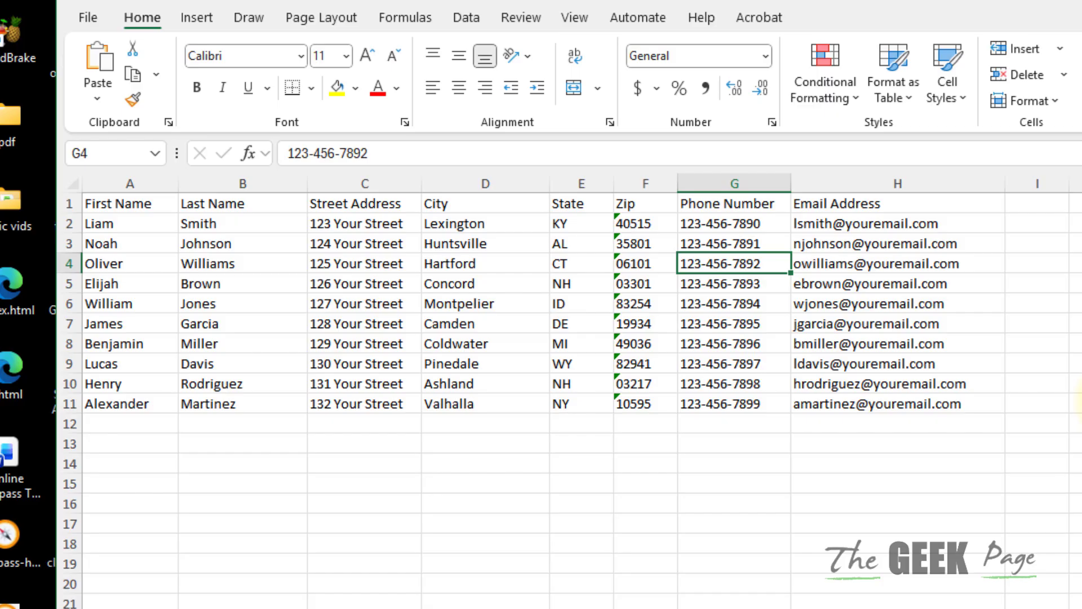
Save a copy of the sample_contacts workbook in CSV (Comma delimited) format in the basic vids folder on the Desktop.
click(87, 18)
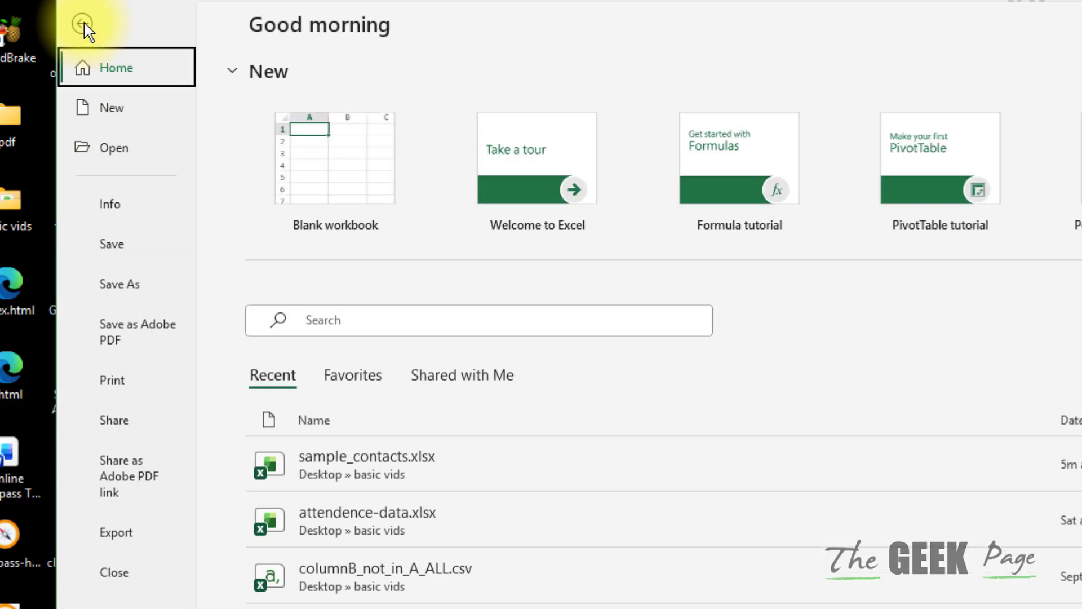
click(135, 290)
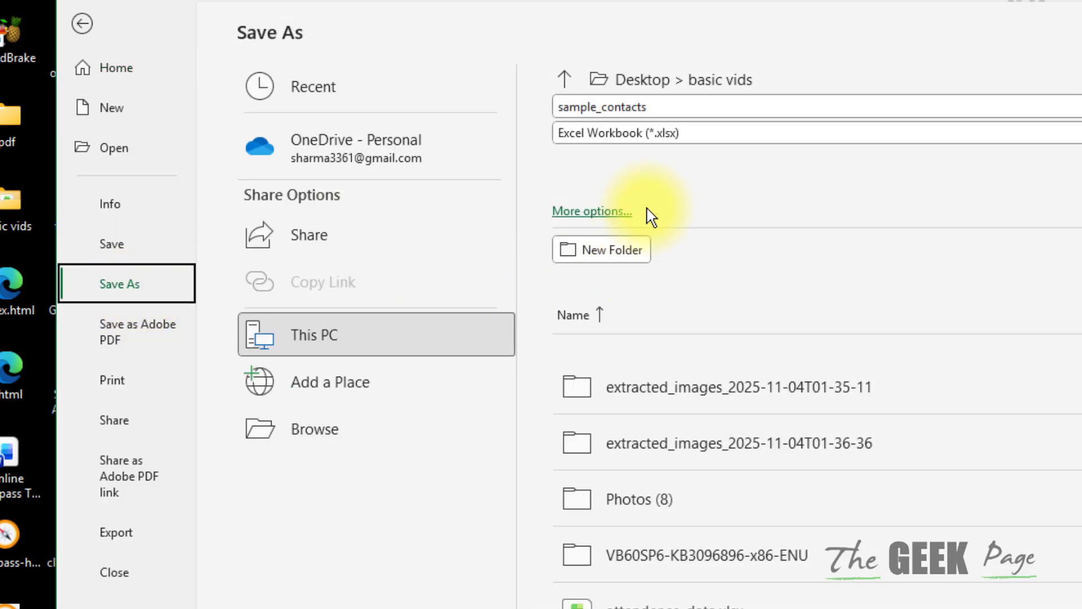
click(652, 108)
click(688, 144)
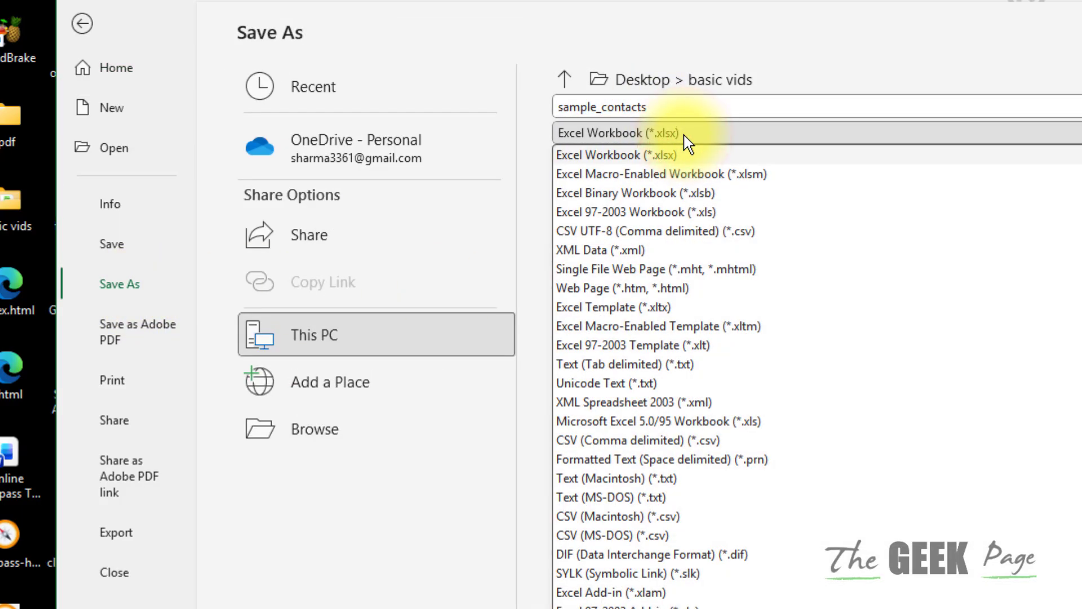
click(521, 133)
click(581, 123)
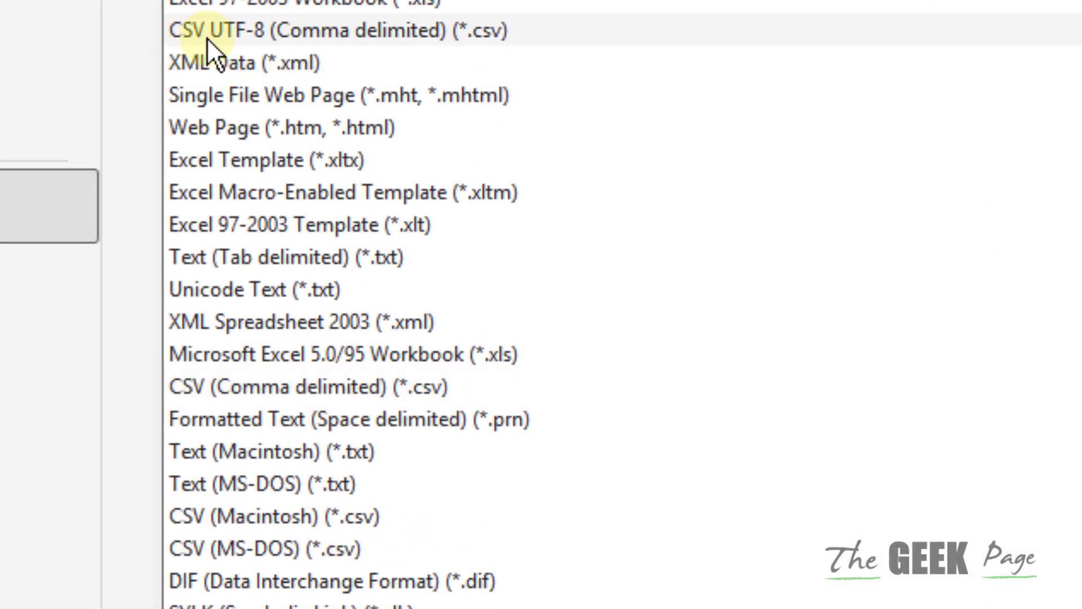
click(316, 384)
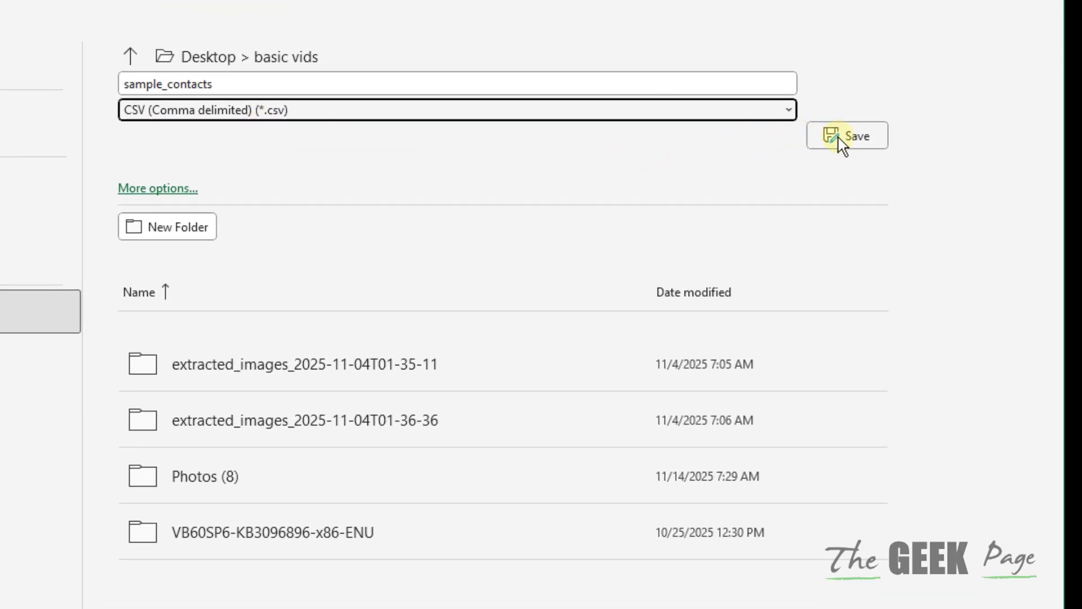
click(844, 138)
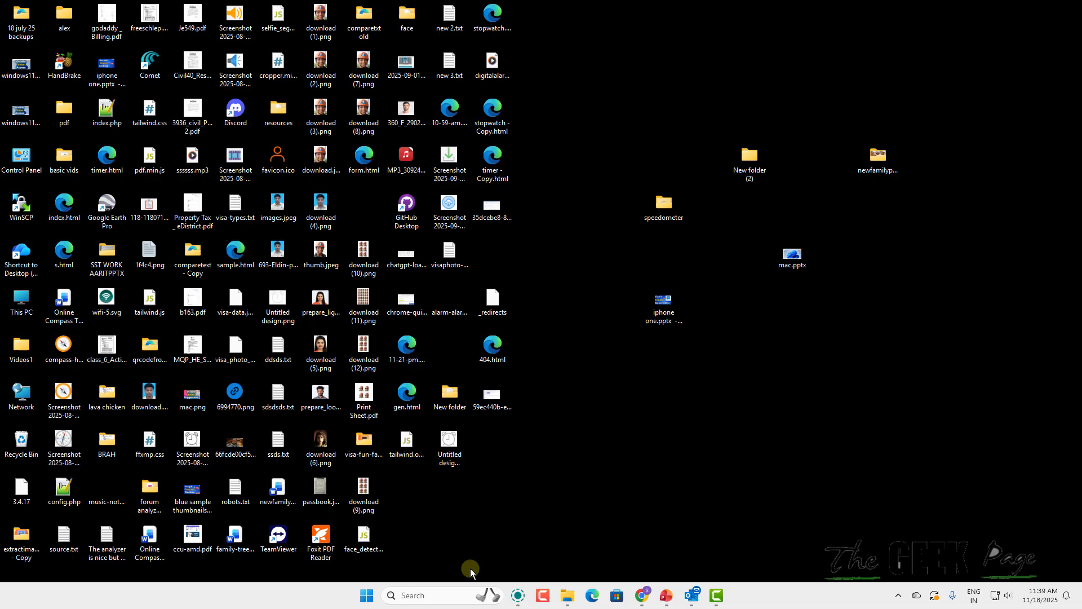
Switch to Outlook (classic) and open its contacts view.
click(427, 599)
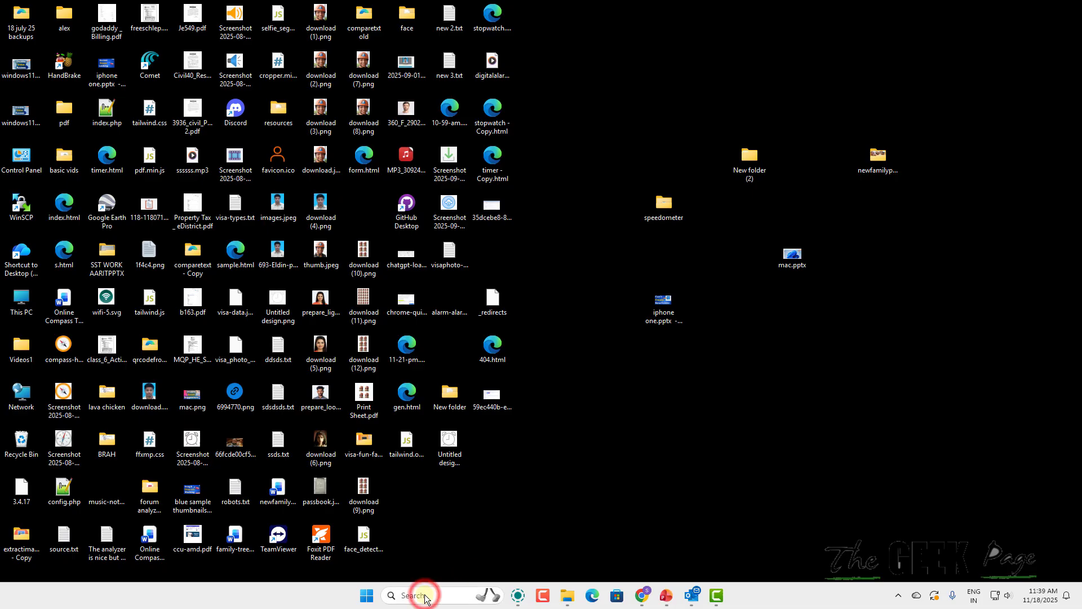
text(out)
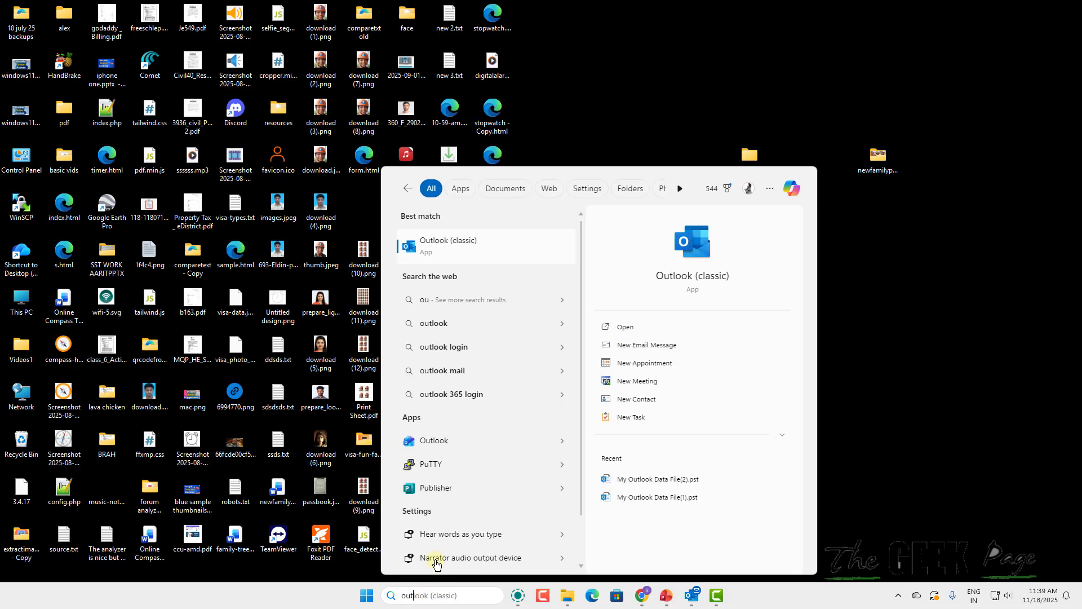
click(460, 246)
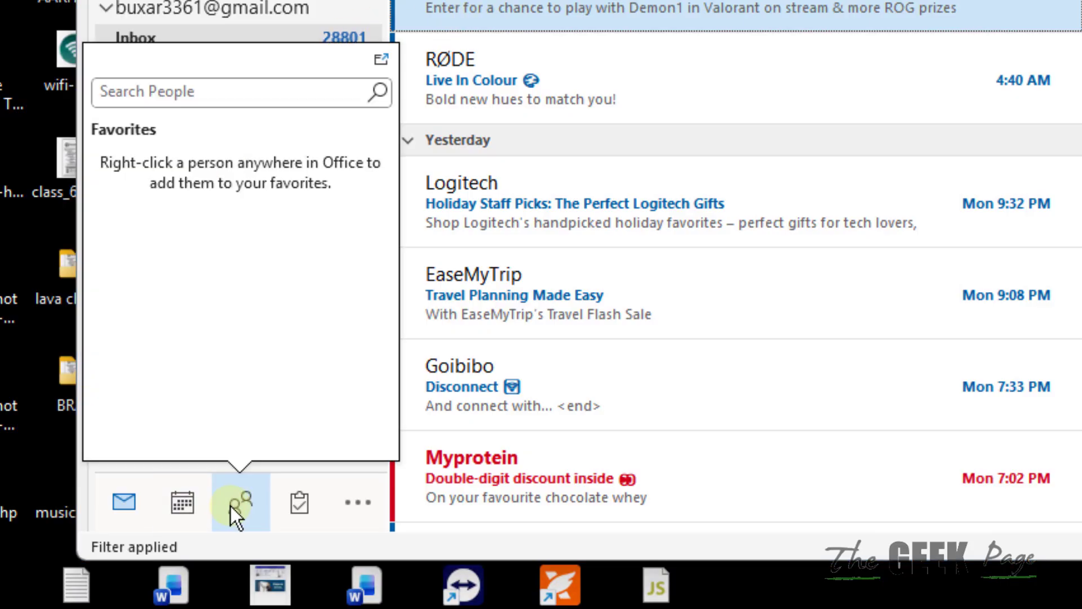
click(238, 504)
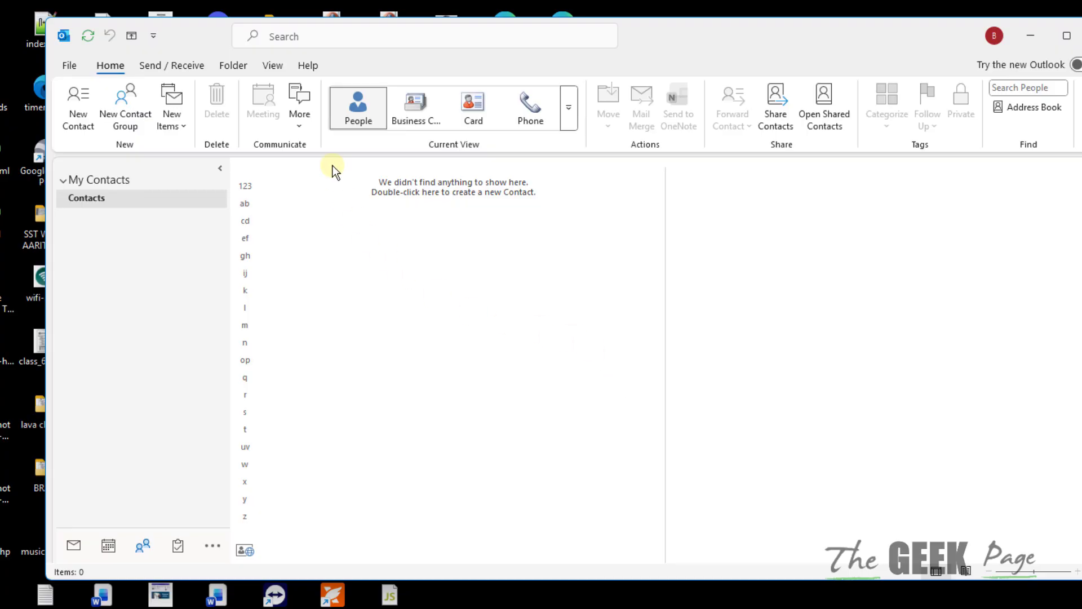
Start an import from another program or file with Comma Separated Values as the file type.
click(69, 66)
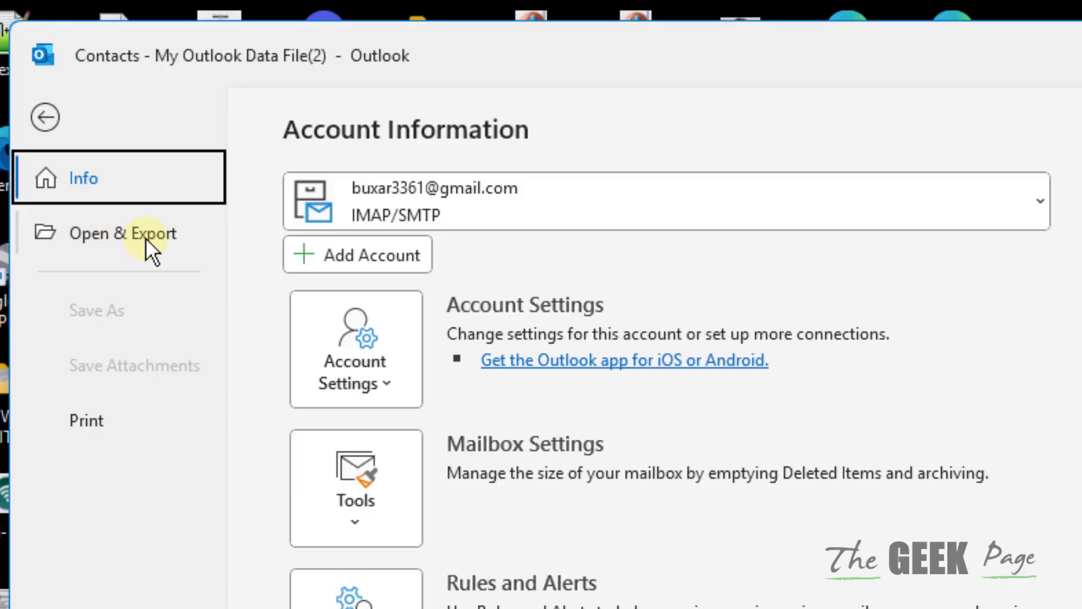
click(146, 238)
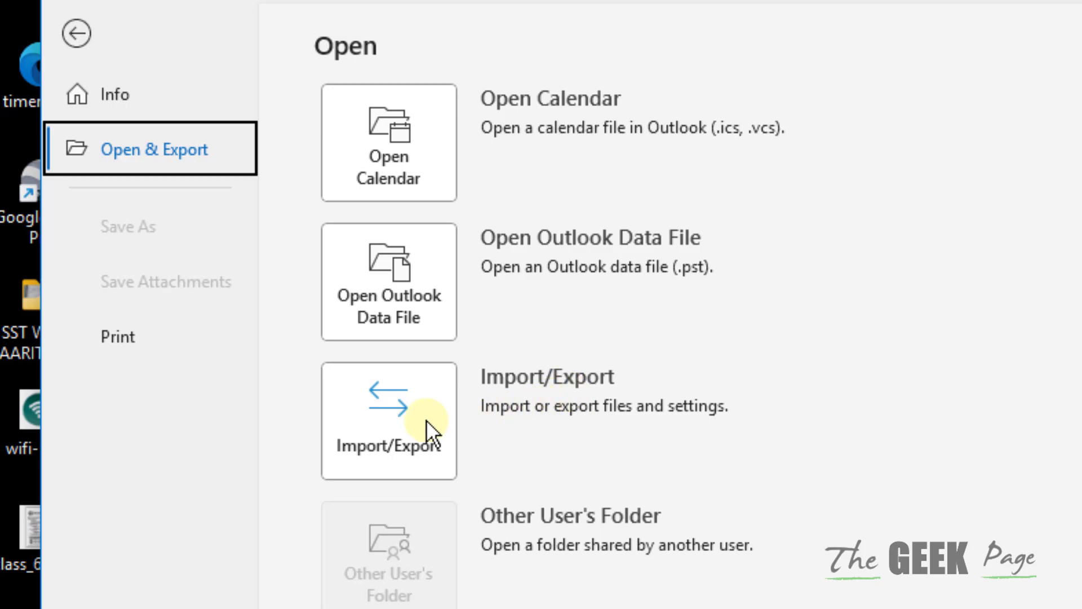
click(392, 424)
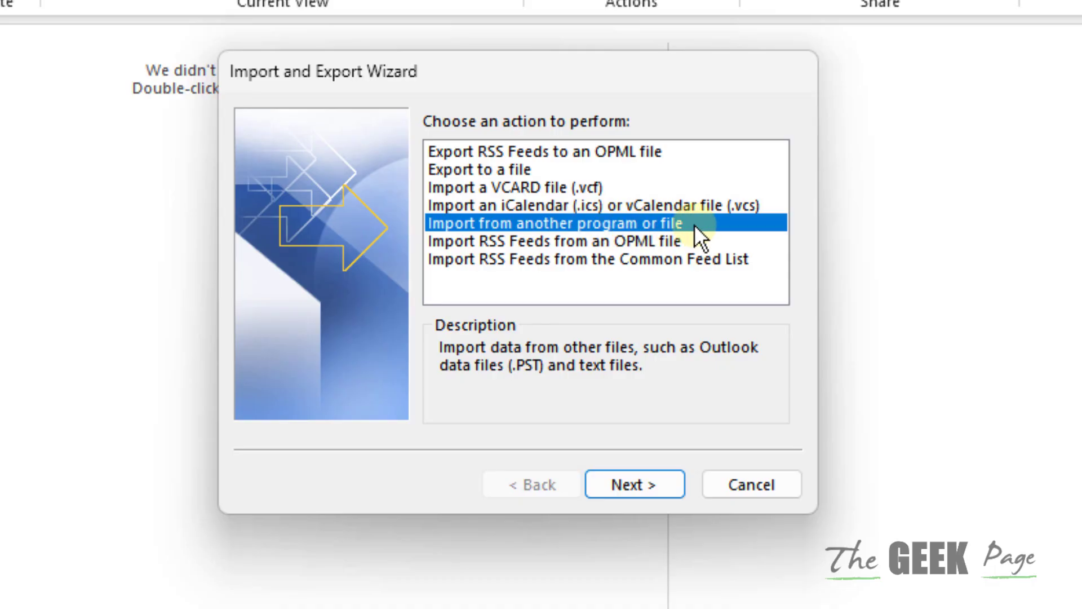
click(599, 484)
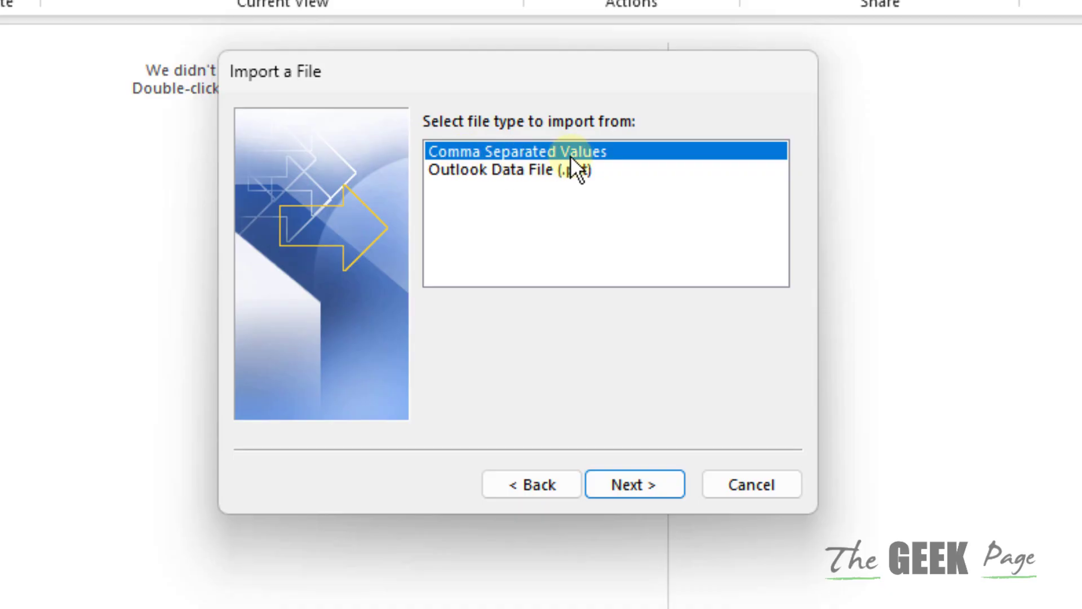
click(630, 488)
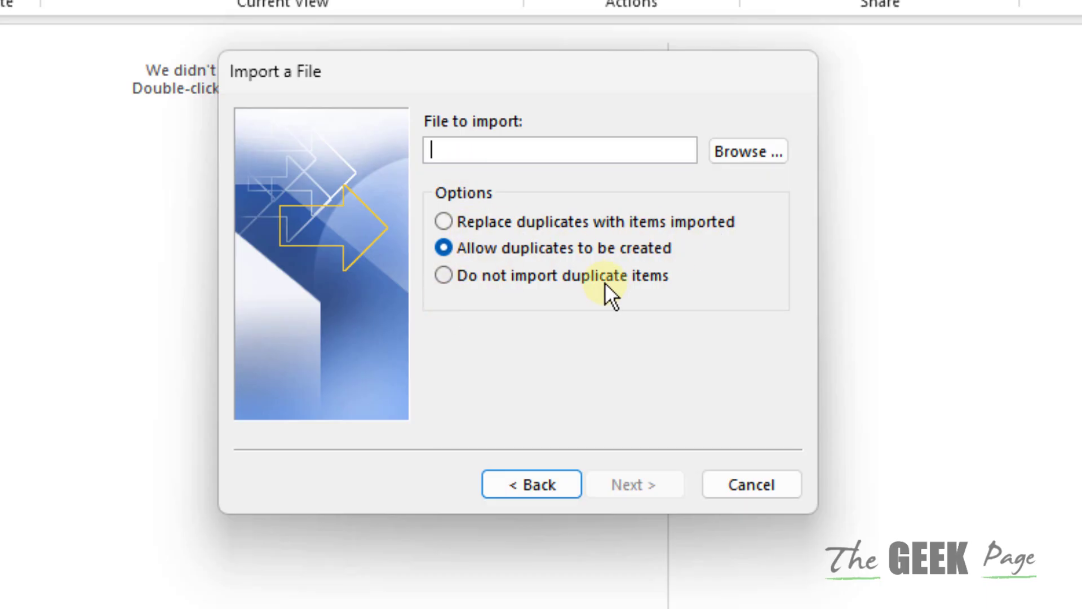
Set the import to skip duplicate items and choose sample_contacts.csv from Desktop > basic vids as the source file.
click(440, 276)
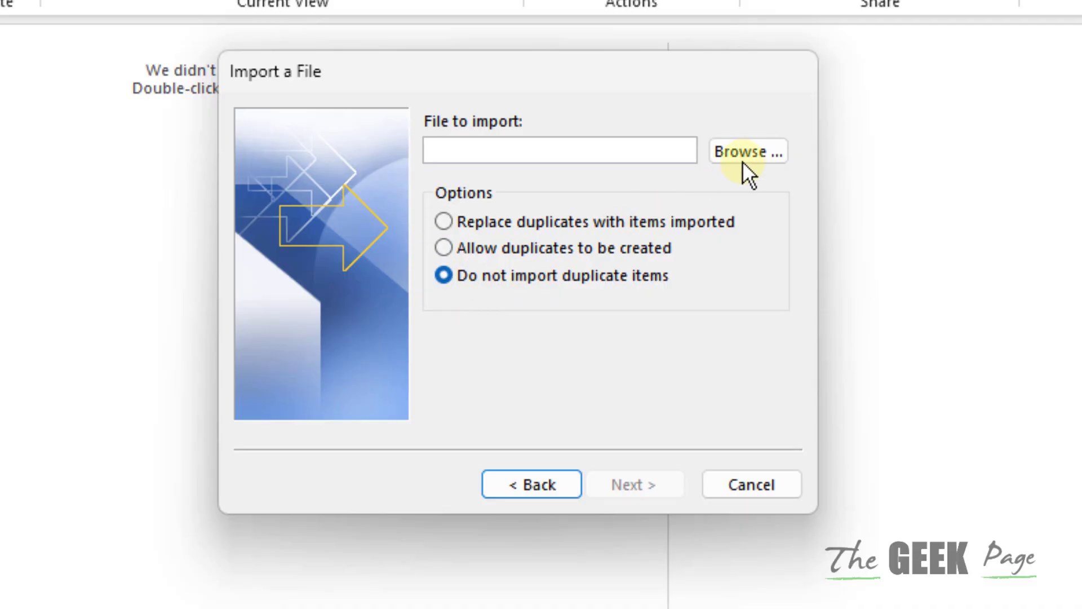
click(771, 153)
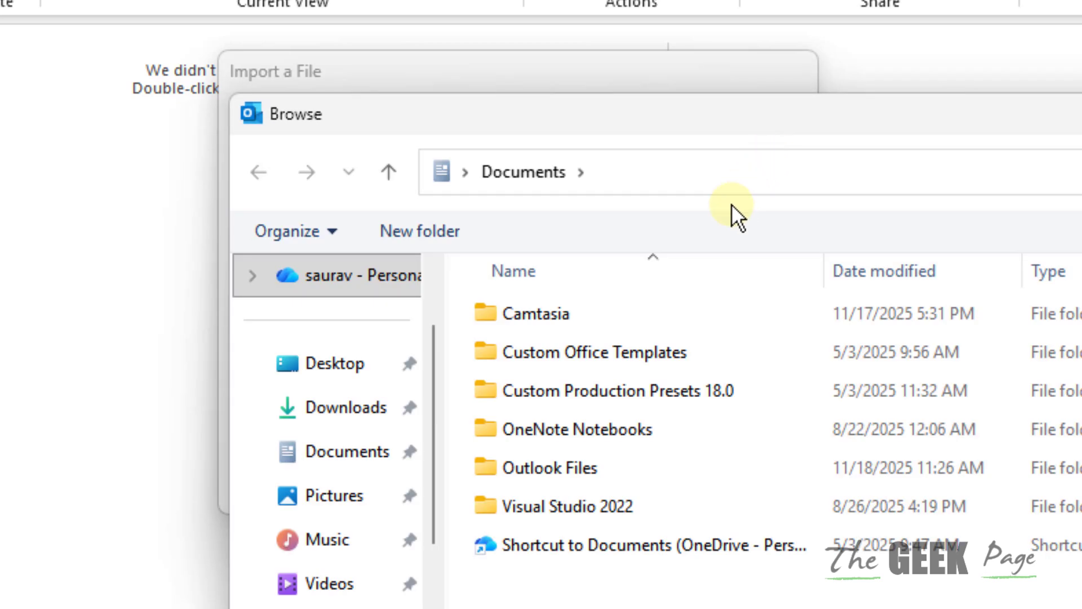
click(372, 361)
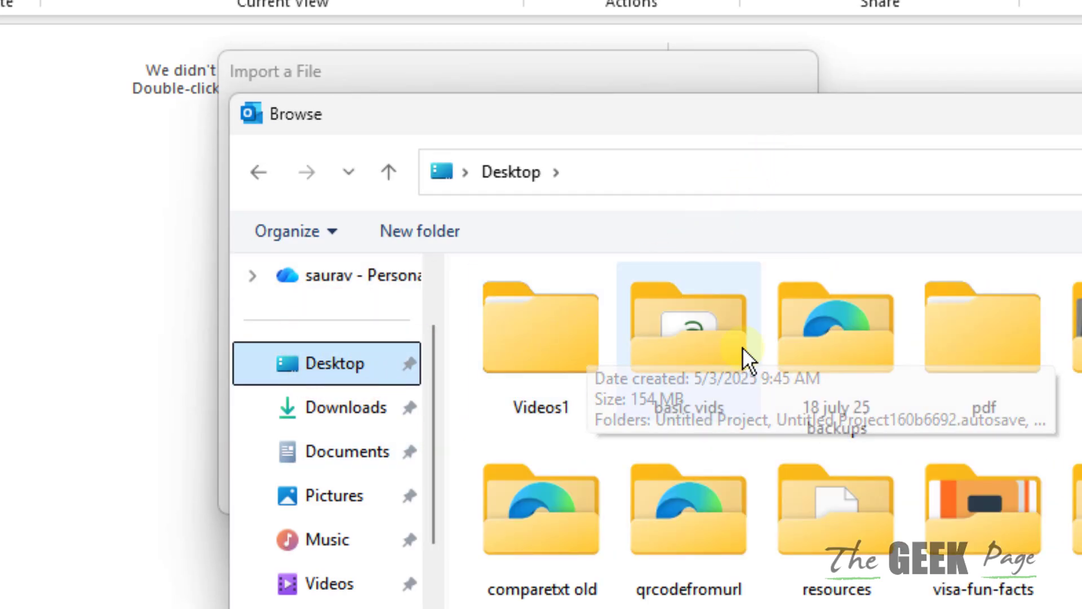
scroll(828, 419, down, 2)
scroll(827, 420, up, 2)
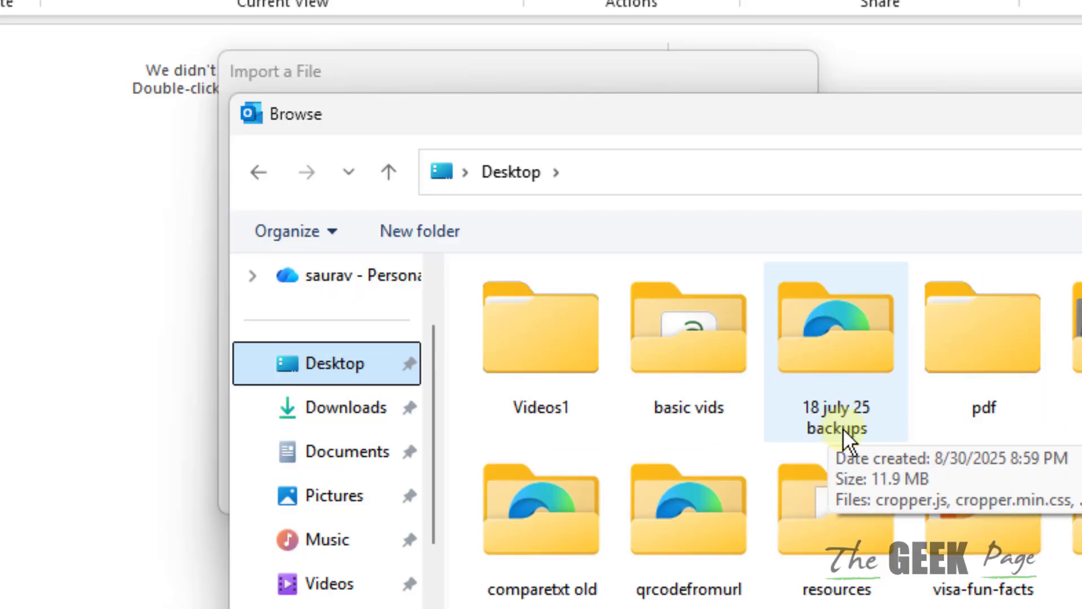
double_click(725, 353)
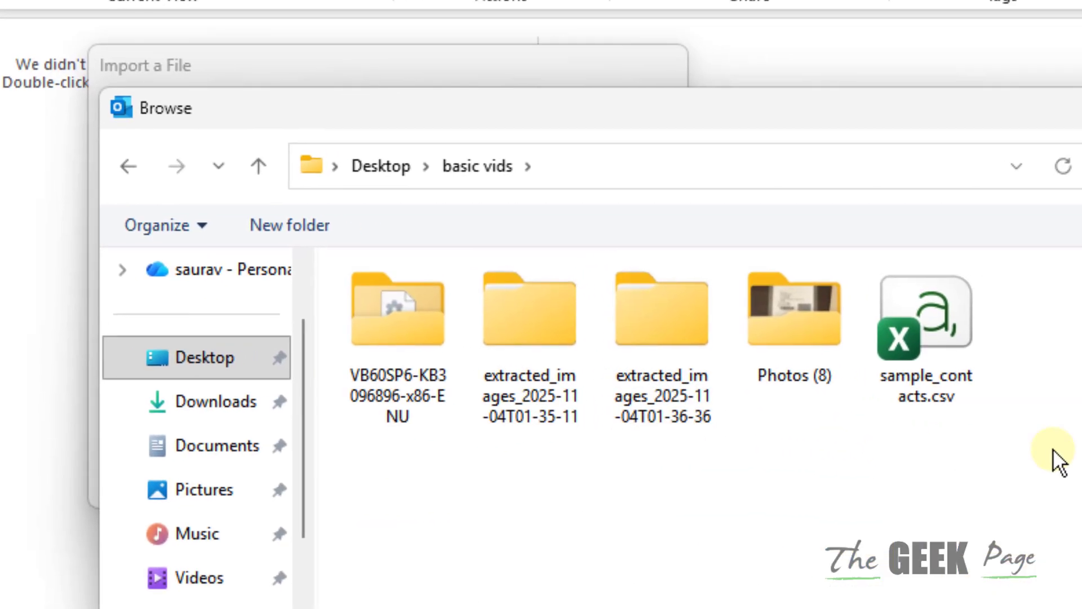
click(978, 336)
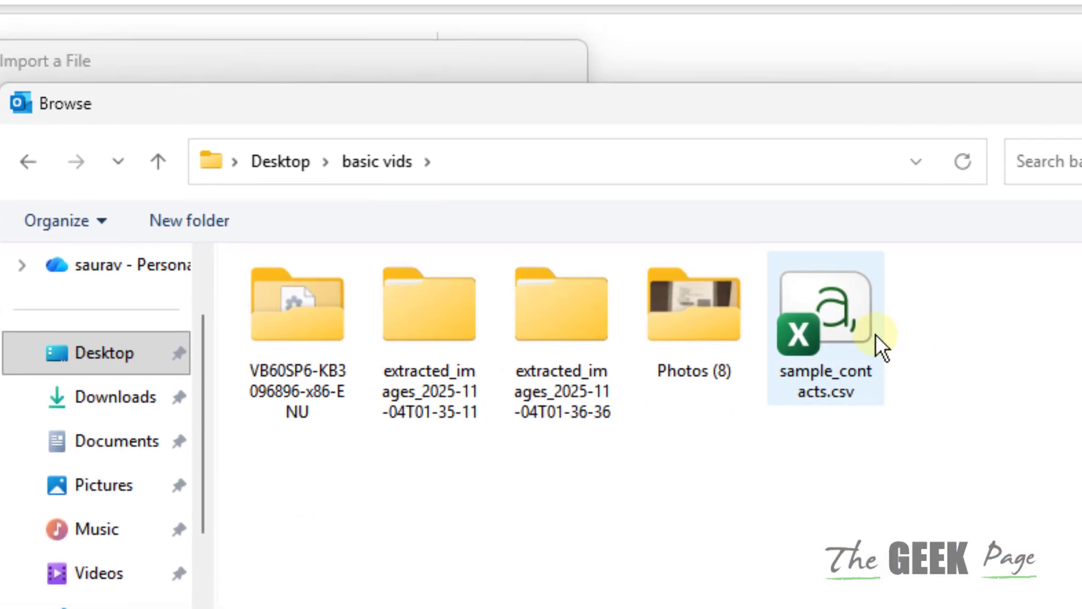
double_click(978, 336)
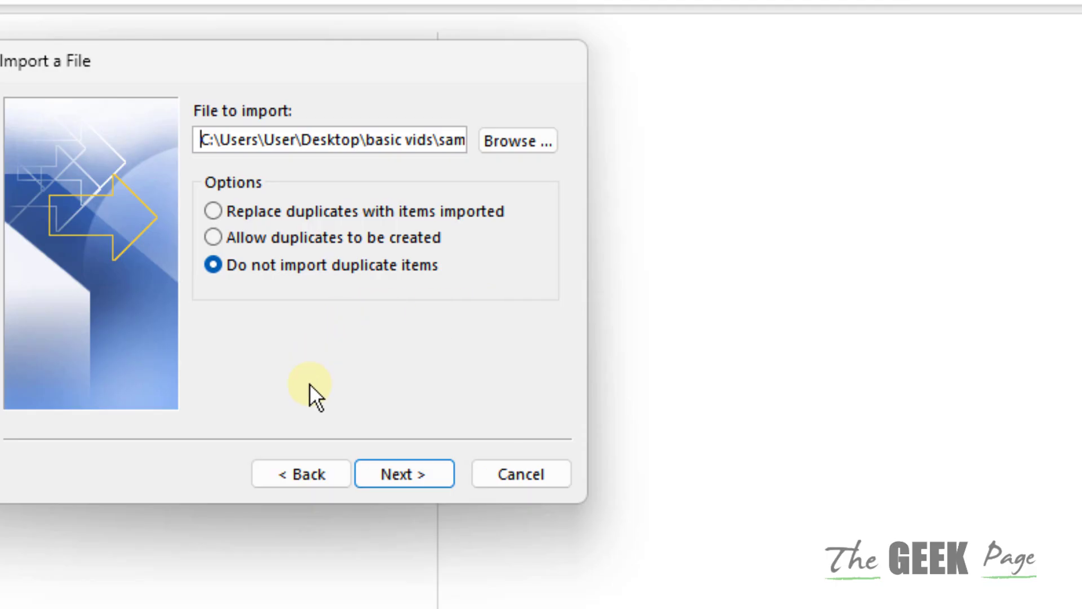
click(394, 476)
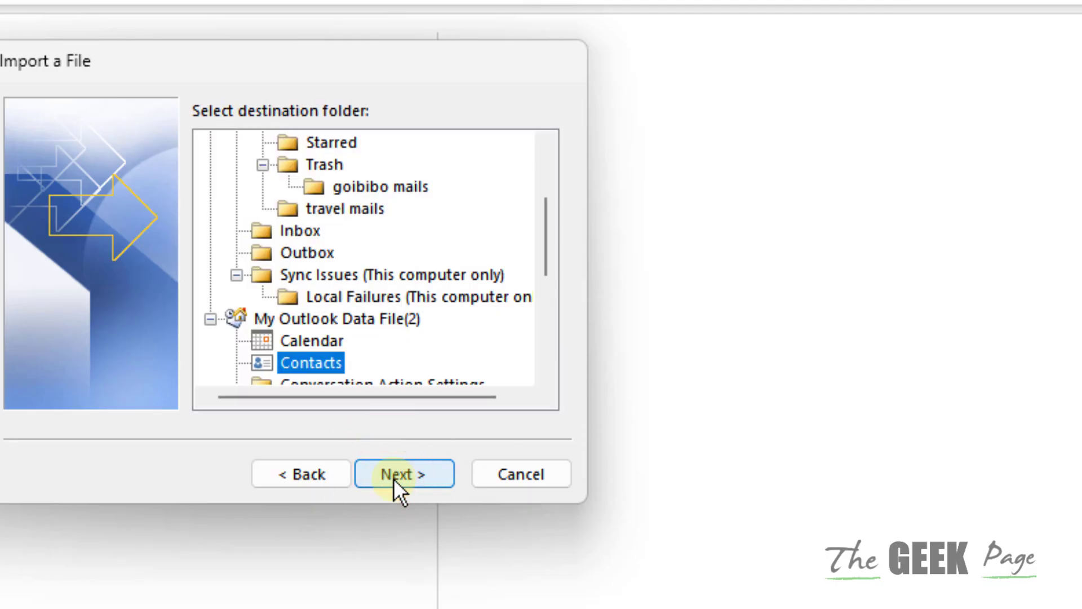
Use the Contacts folder of My Outlook Data File(2) as the import destination and open the custom field mapping.
scroll(273, 306, down, 2)
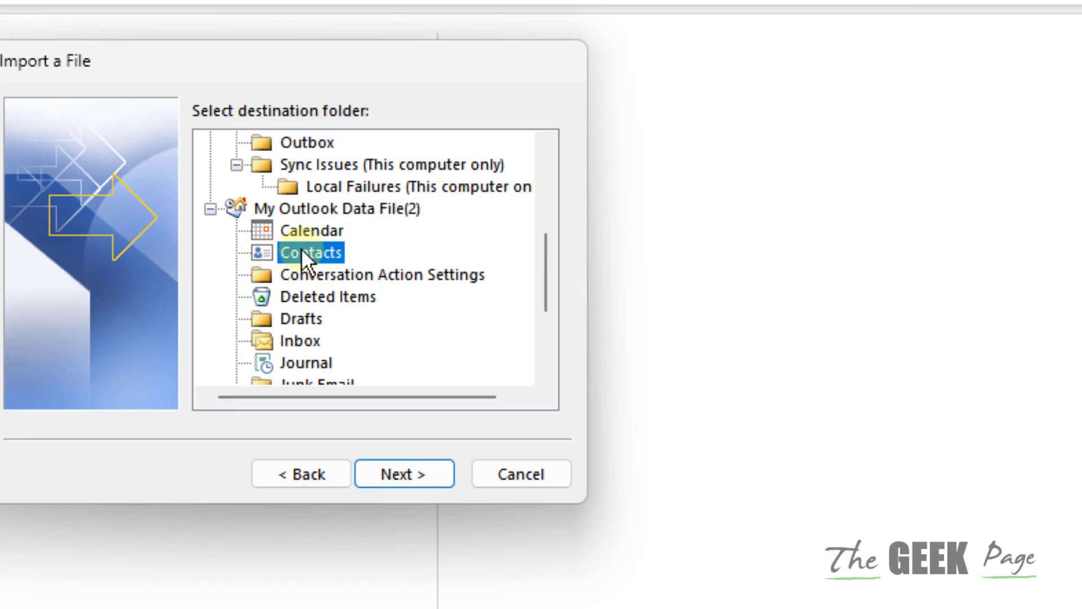
click(420, 479)
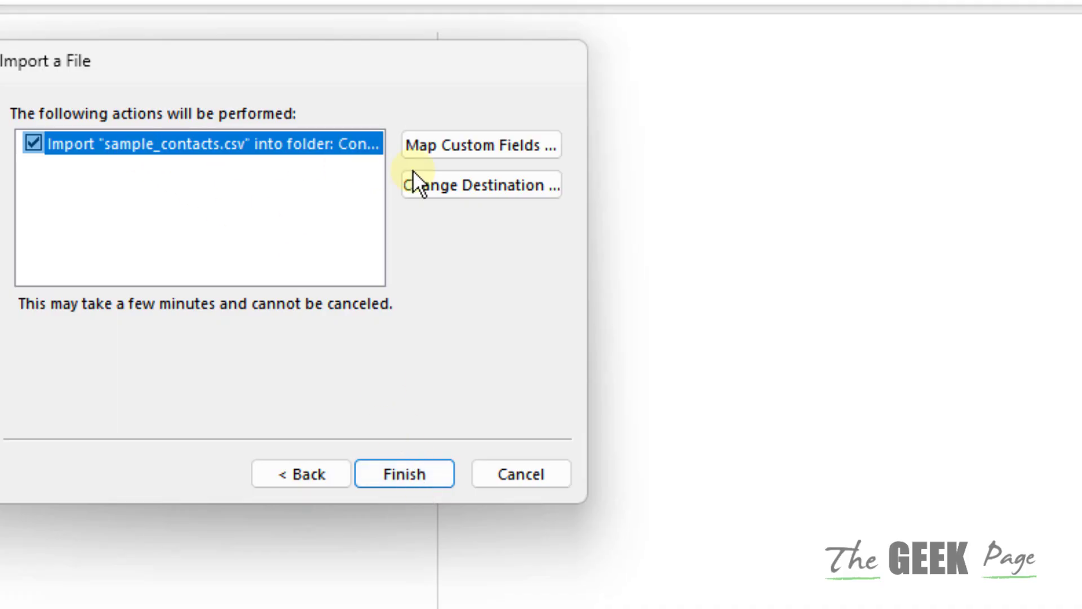
click(494, 155)
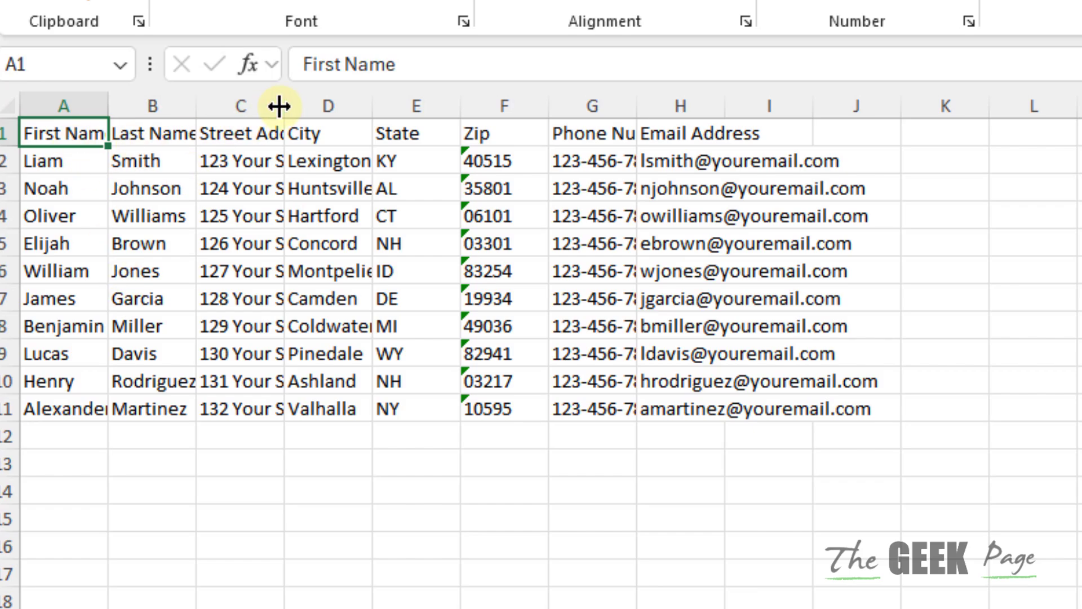
Switch to the contacts sheet in Excel, widen the Street Address and Phone Number columns to fit their contents, and save.
drag(284, 106, 339, 116)
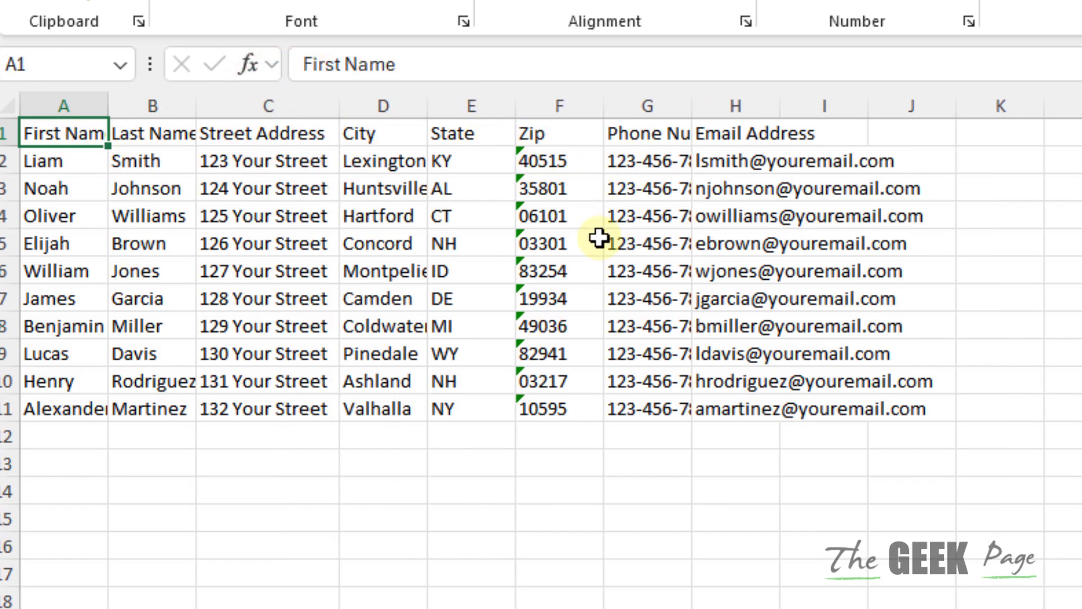
drag(691, 105, 805, 105)
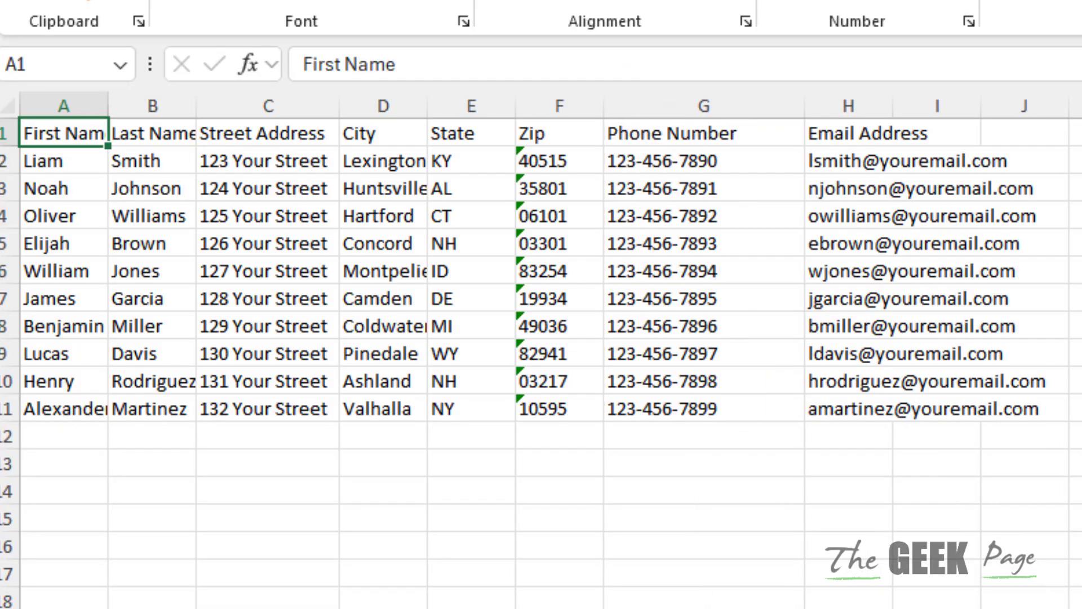
key(ctrl+s)
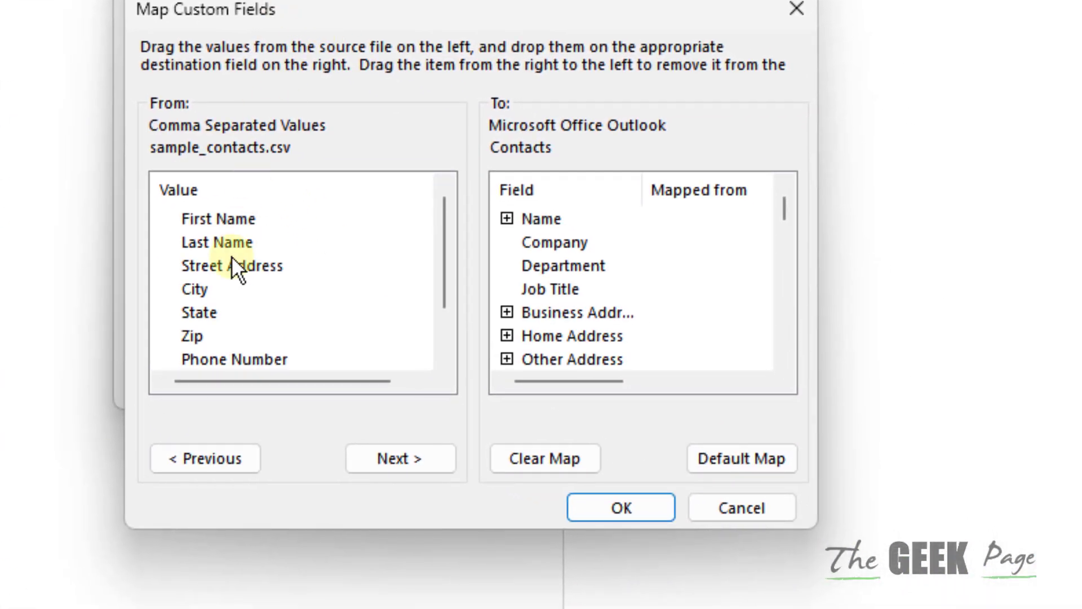
Back in Outlook's field mapping, map the CSV's First Name and Last Name values to the matching fields under Name.
click(507, 219)
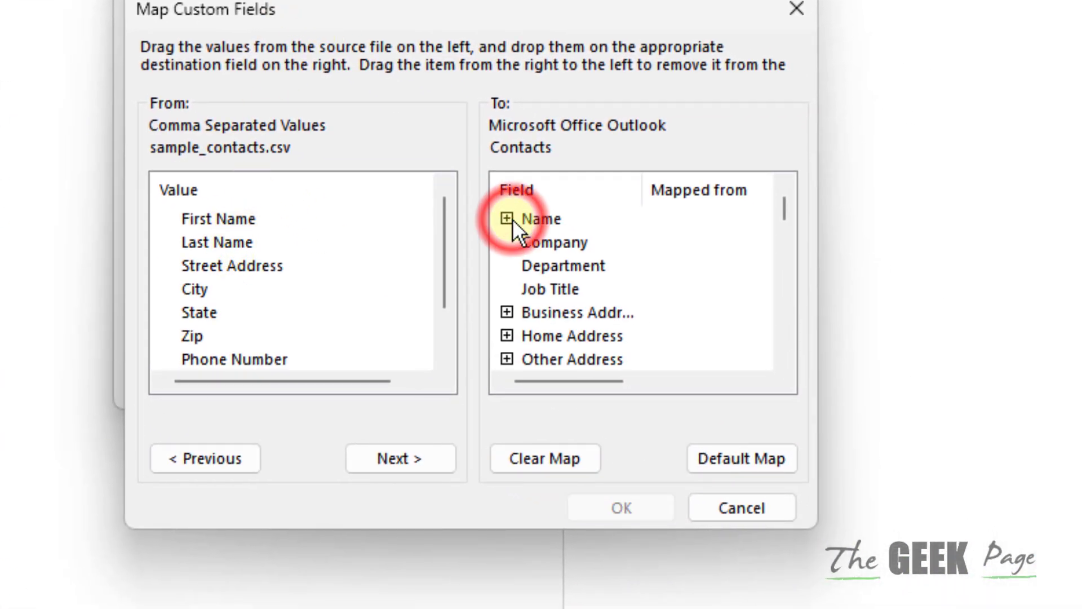
drag(220, 215, 688, 271)
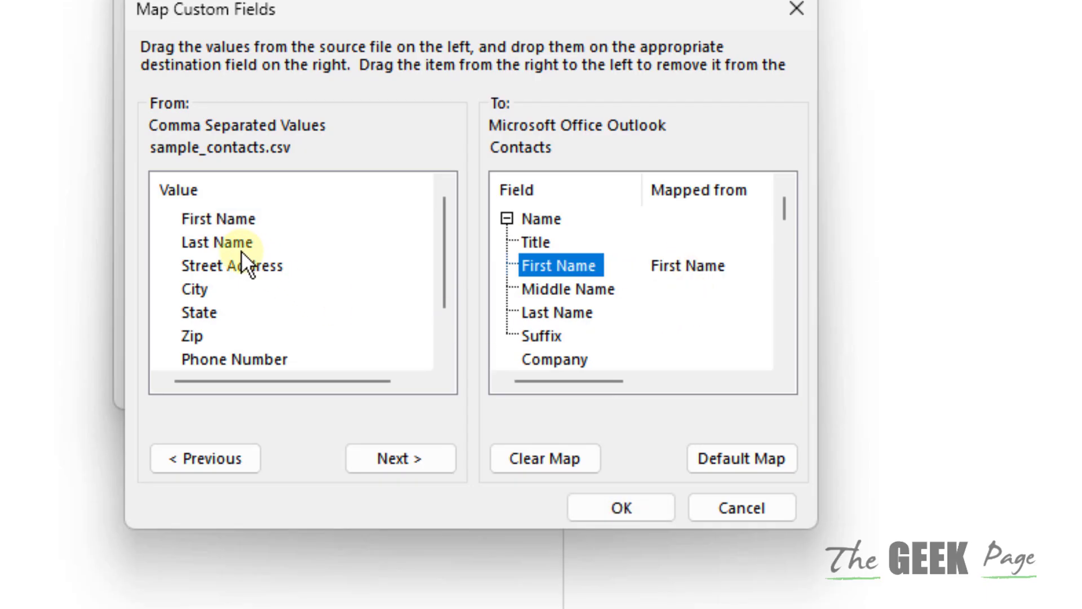
drag(221, 240, 685, 310)
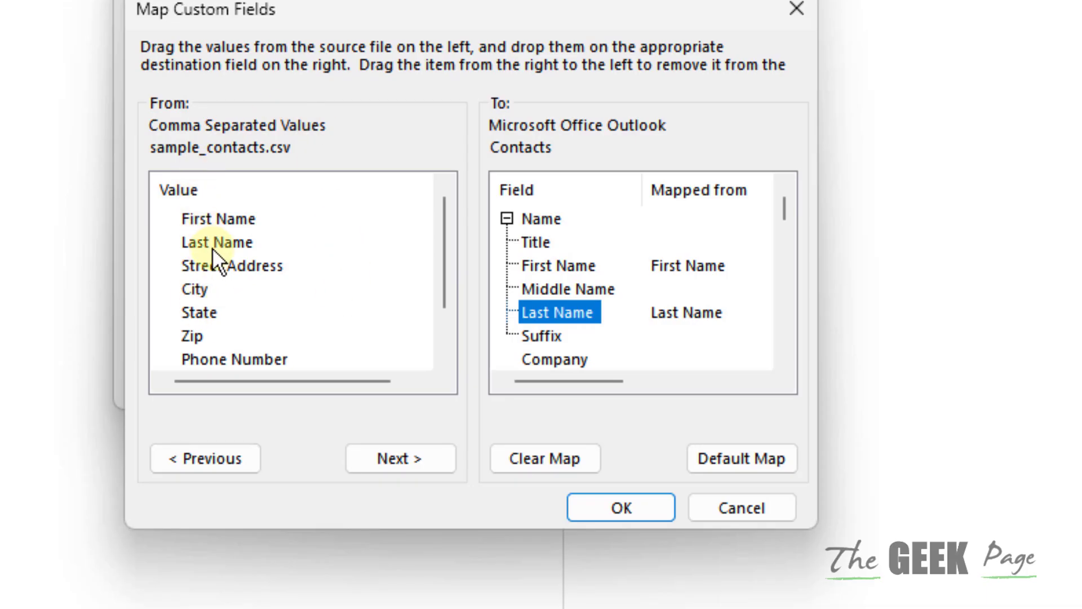
Map the CSV's Street Address value to the Business Address field in the Outlook contact fields.
click(785, 209)
drag(786, 209, 791, 211)
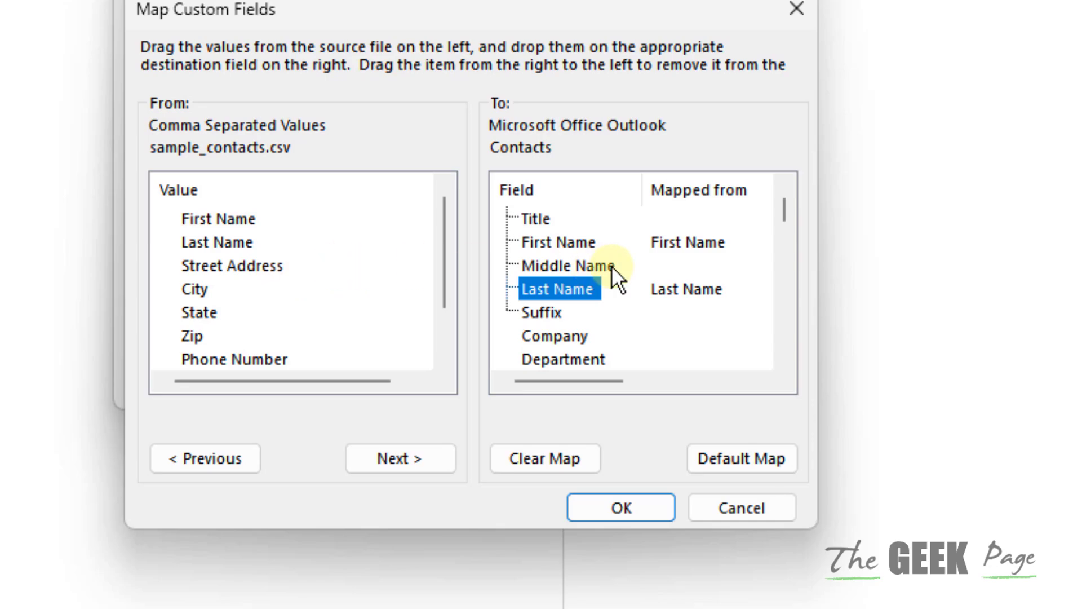
scroll(611, 265, down, 2)
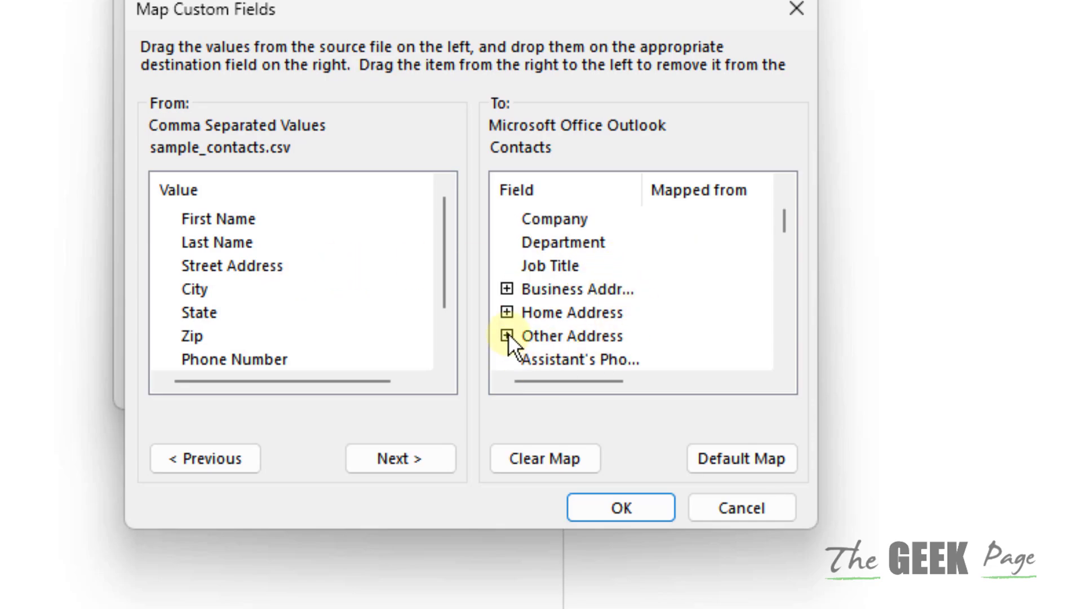
click(505, 290)
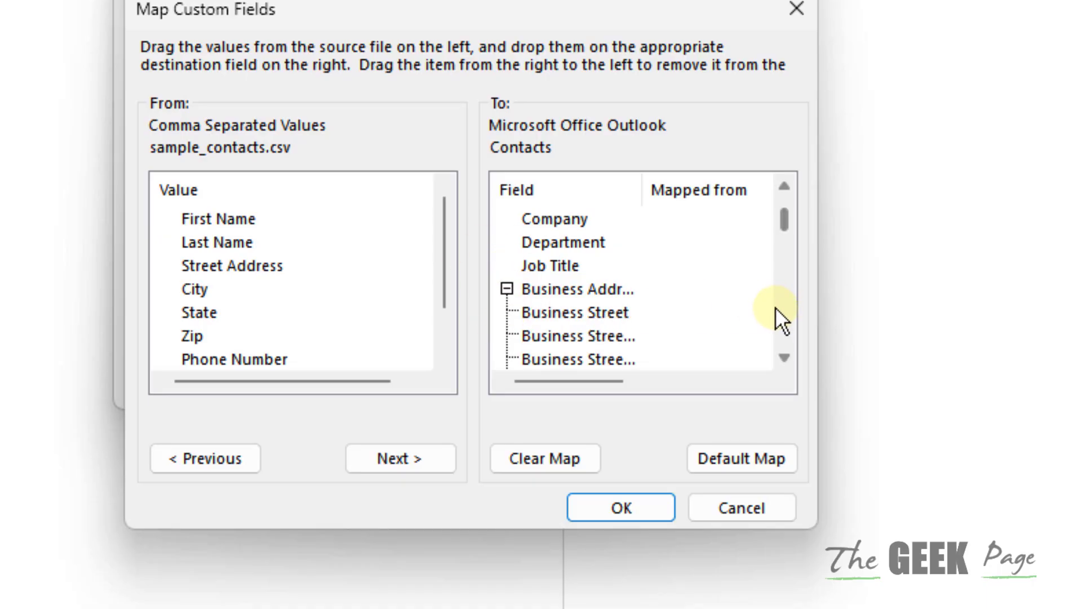
scroll(725, 309, down, 2)
scroll(725, 309, up, 2)
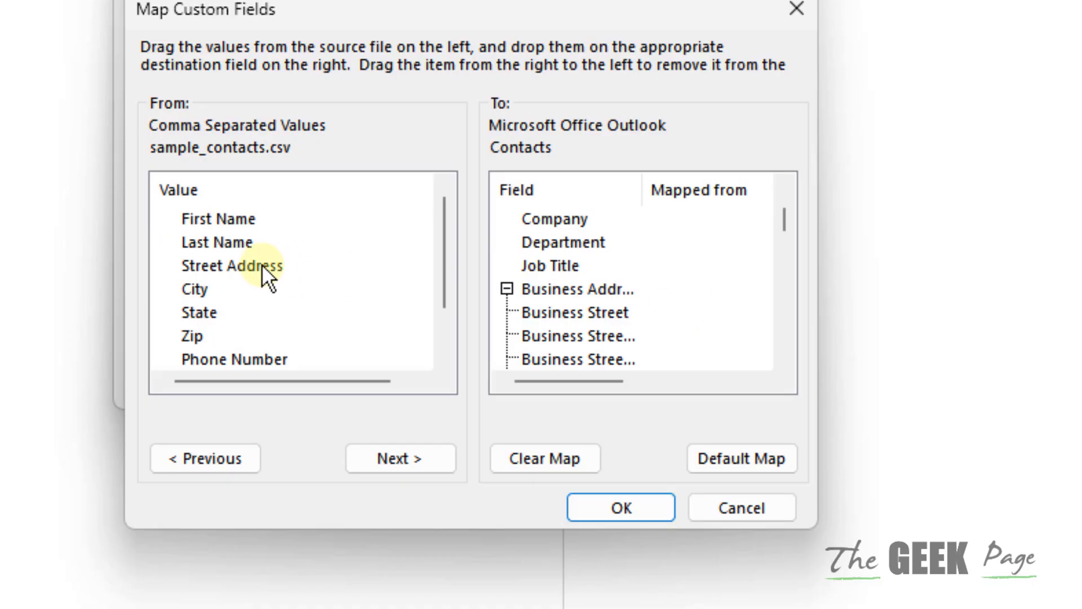
drag(242, 263, 685, 291)
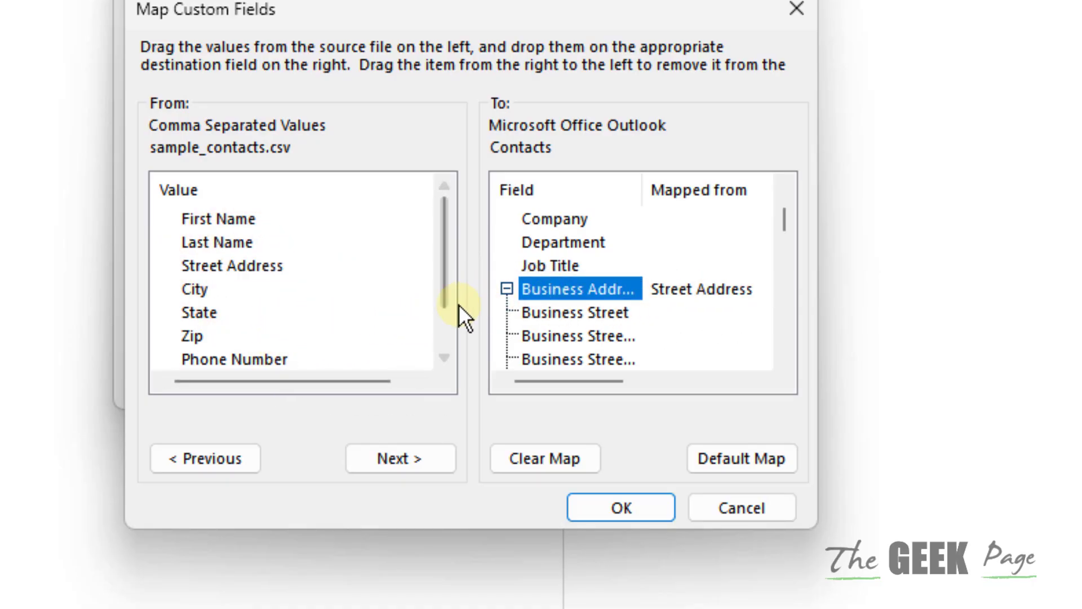
Map the City, State and Zip values to the Business City, Business State and Business Postal Code fields.
scroll(568, 314, down, 3)
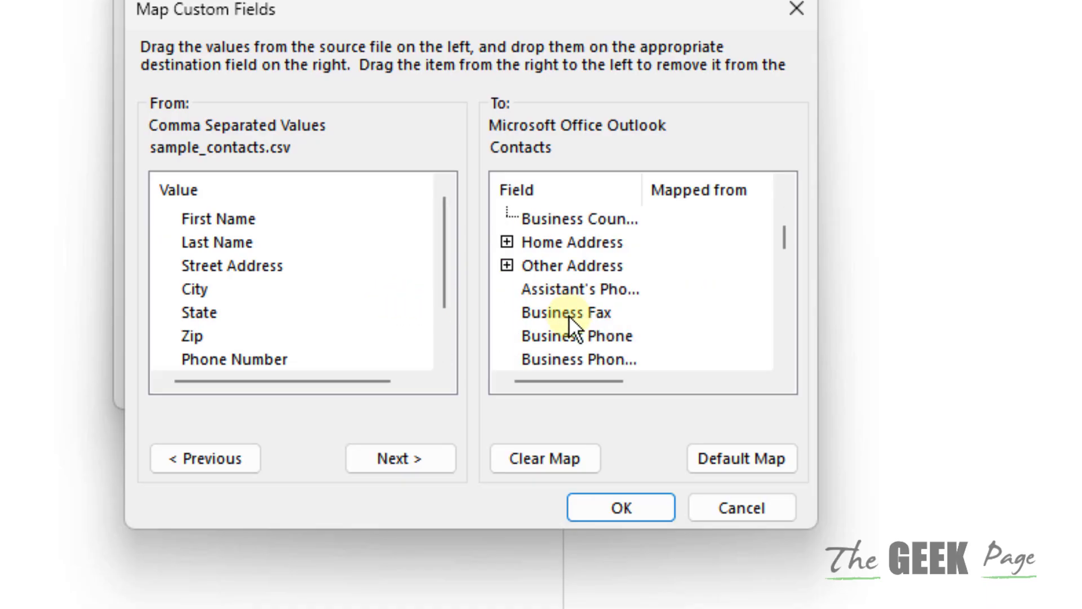
scroll(569, 316, up, 3)
scroll(569, 316, down, 2)
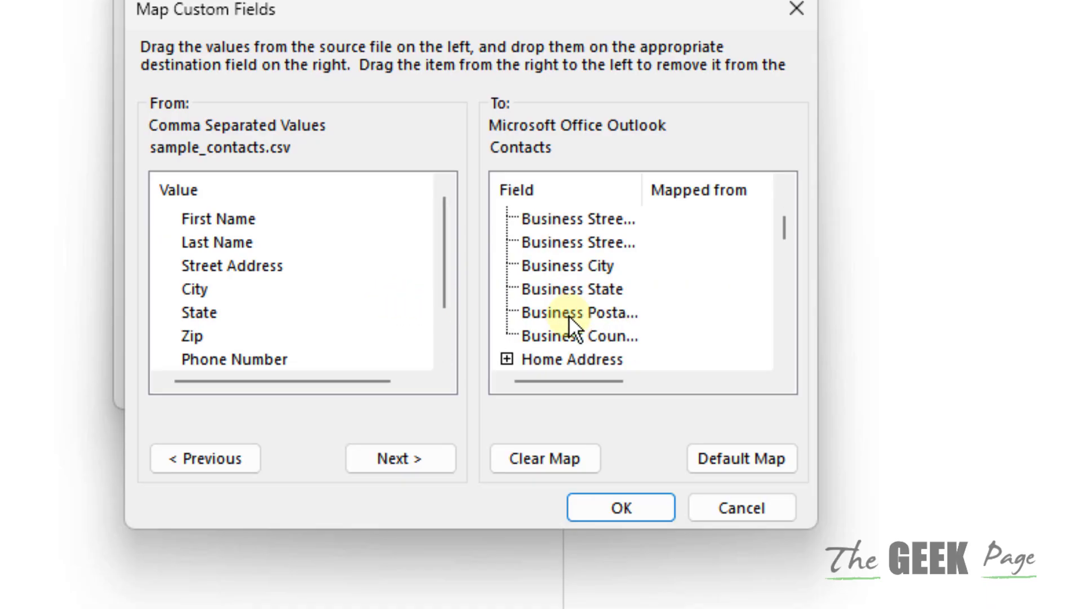
drag(186, 296, 668, 273)
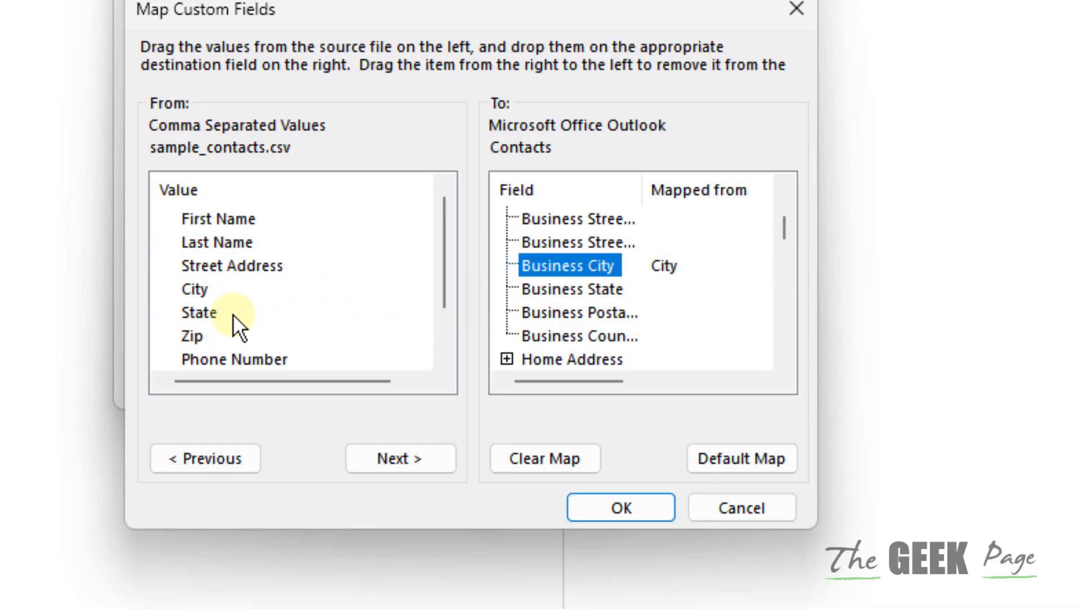
drag(208, 314, 692, 301)
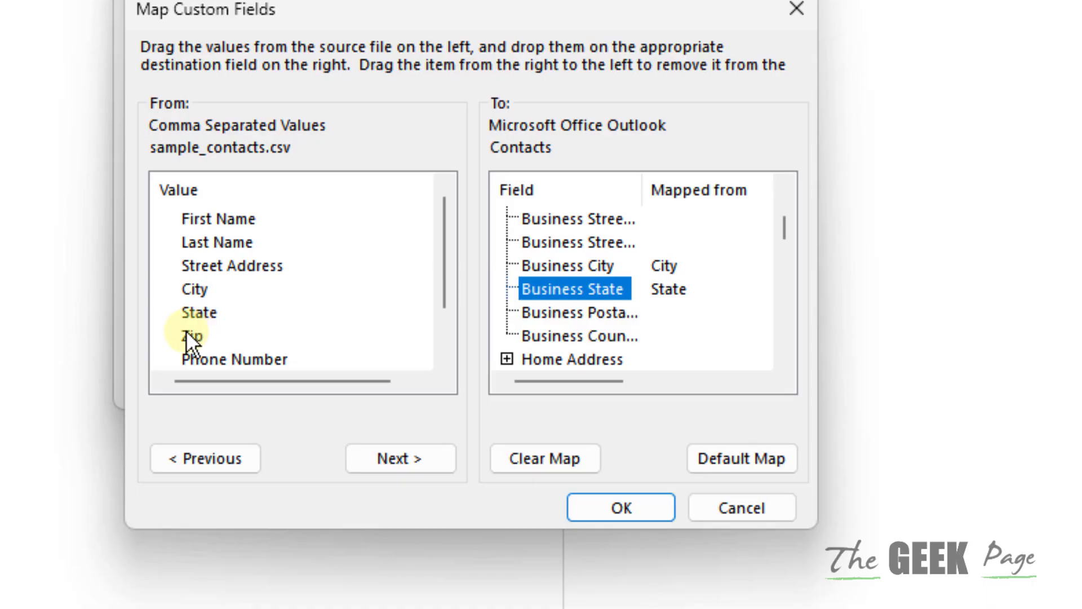
drag(186, 332, 675, 317)
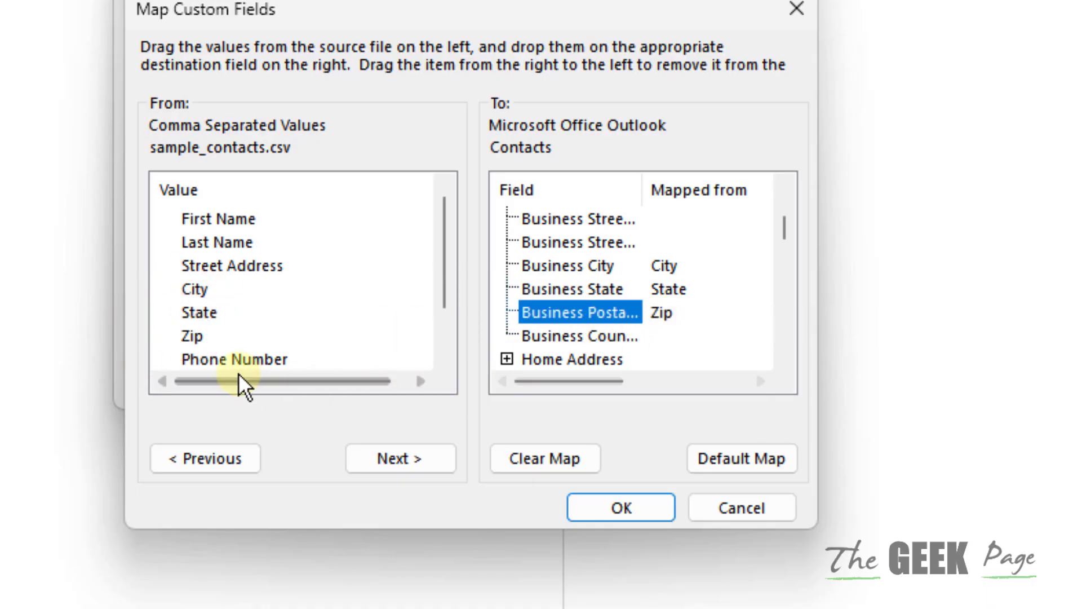
Map the Phone Number value to Business Phone and the Email Address value to the E-mail field.
scroll(266, 314, down, 1)
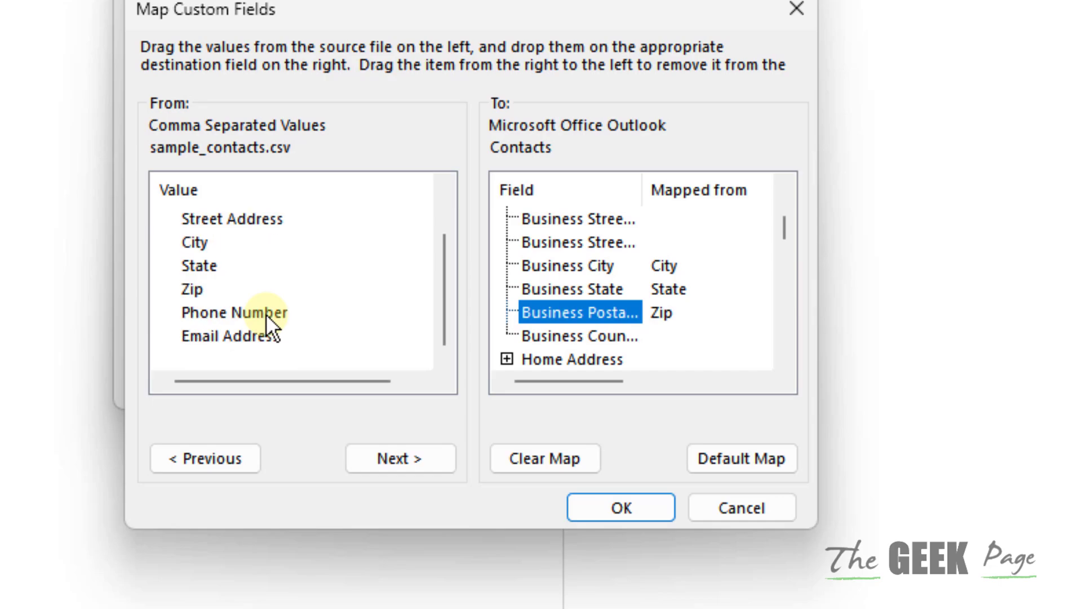
scroll(656, 313, down, 2)
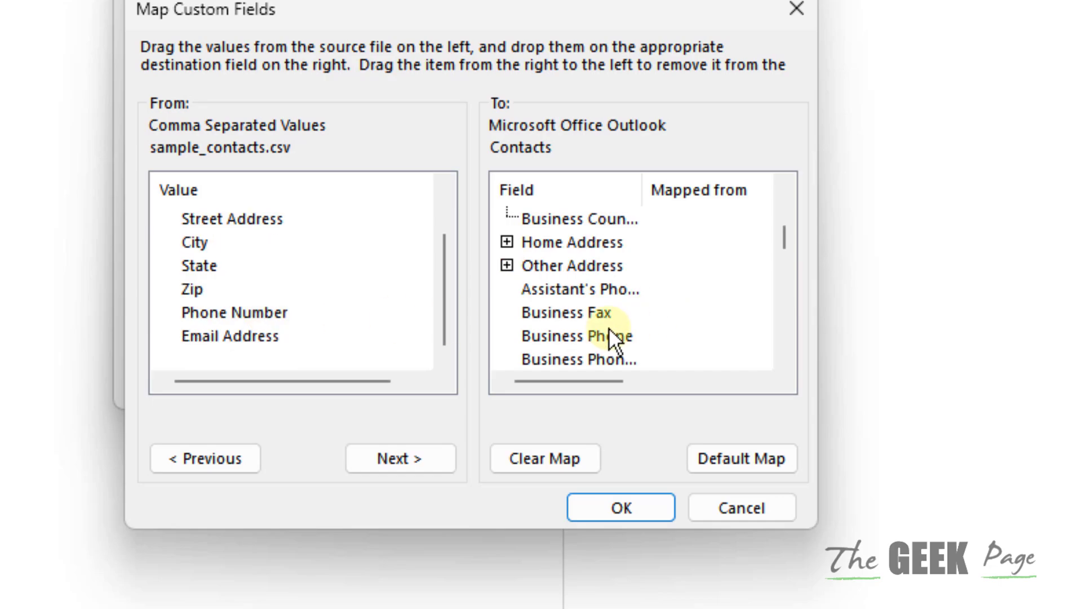
drag(281, 317, 695, 340)
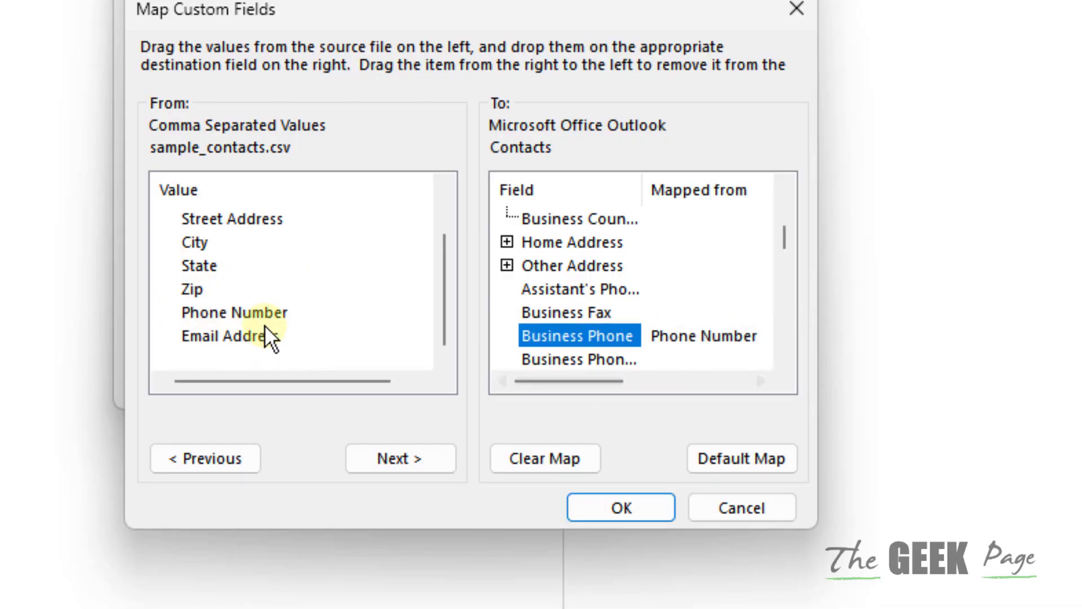
scroll(550, 282, down, 3)
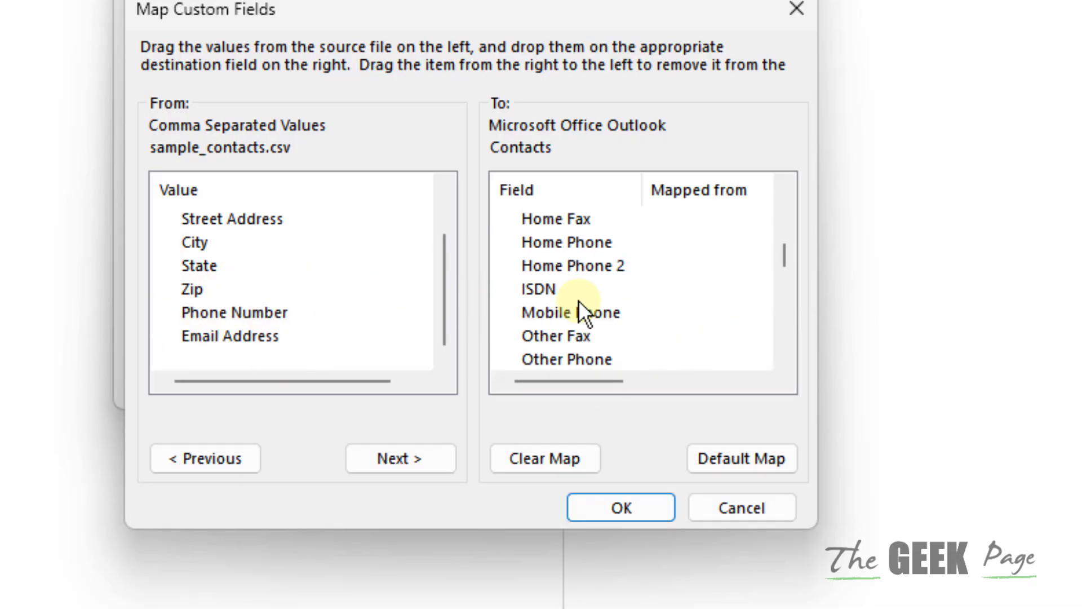
scroll(580, 301, down, 7)
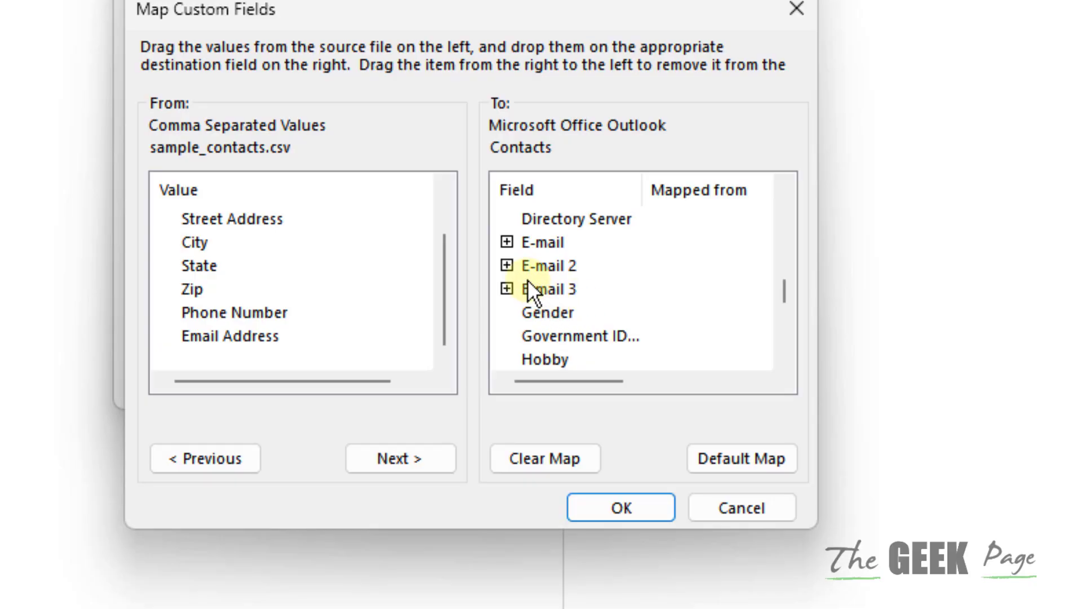
click(506, 244)
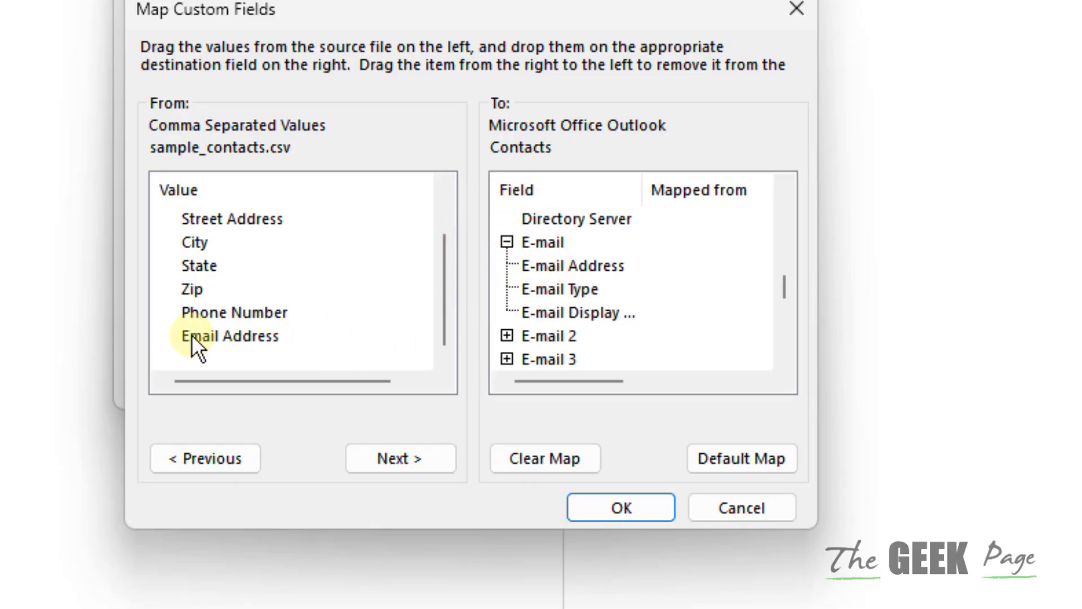
drag(191, 337, 666, 248)
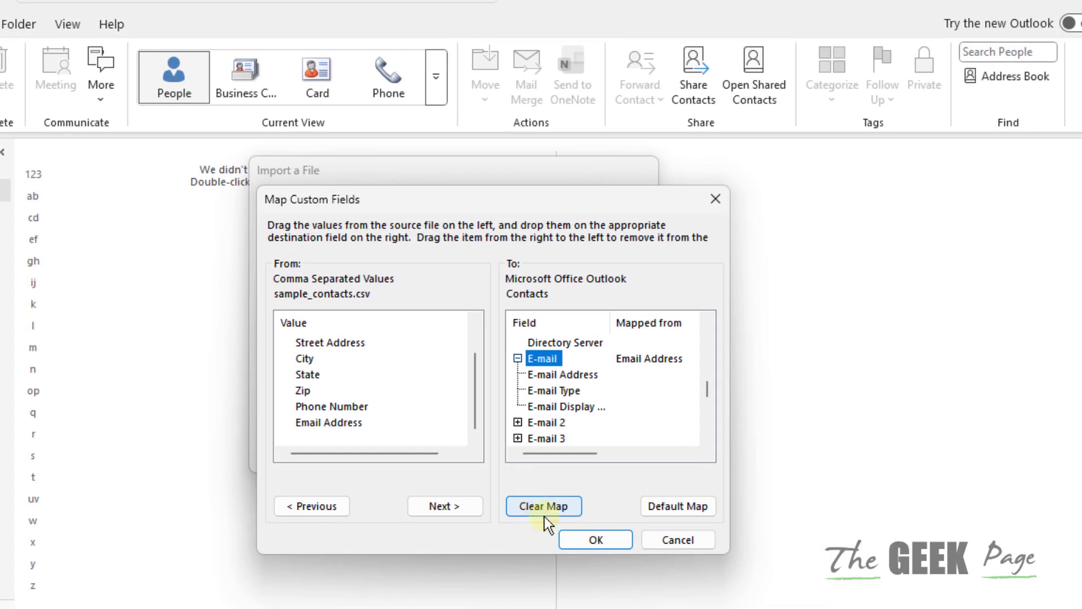
Accept the custom field mapping to finish the import, and open two of the imported contacts to check their details.
click(591, 542)
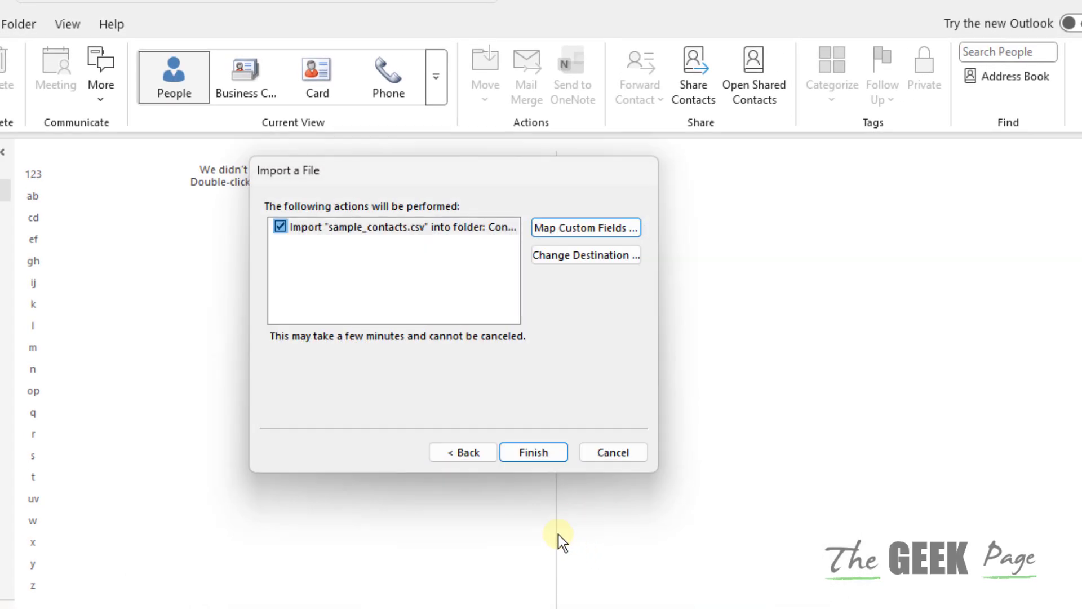
click(532, 452)
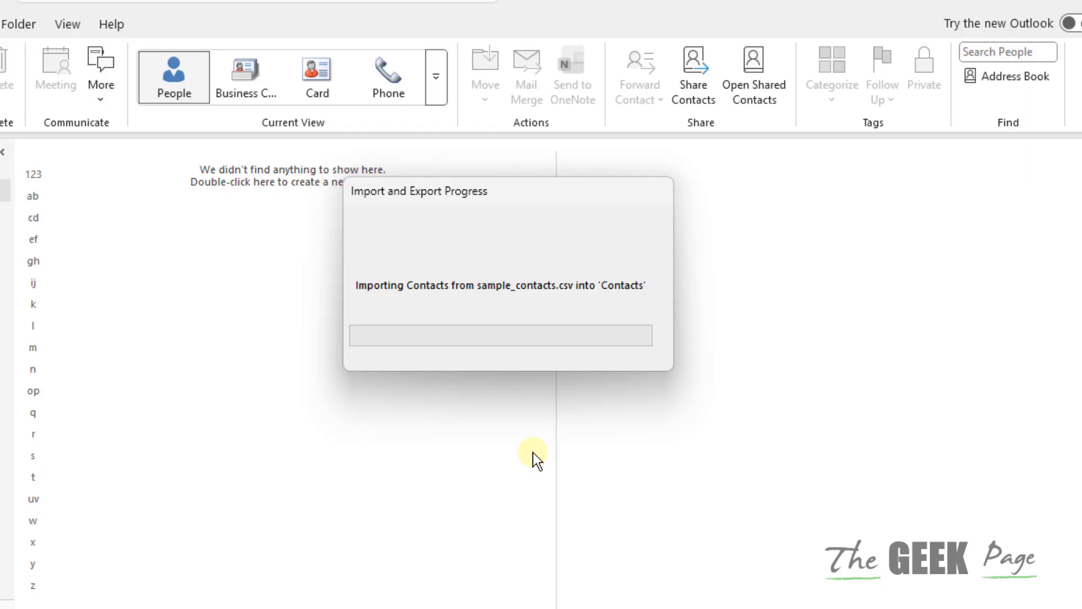
click(376, 350)
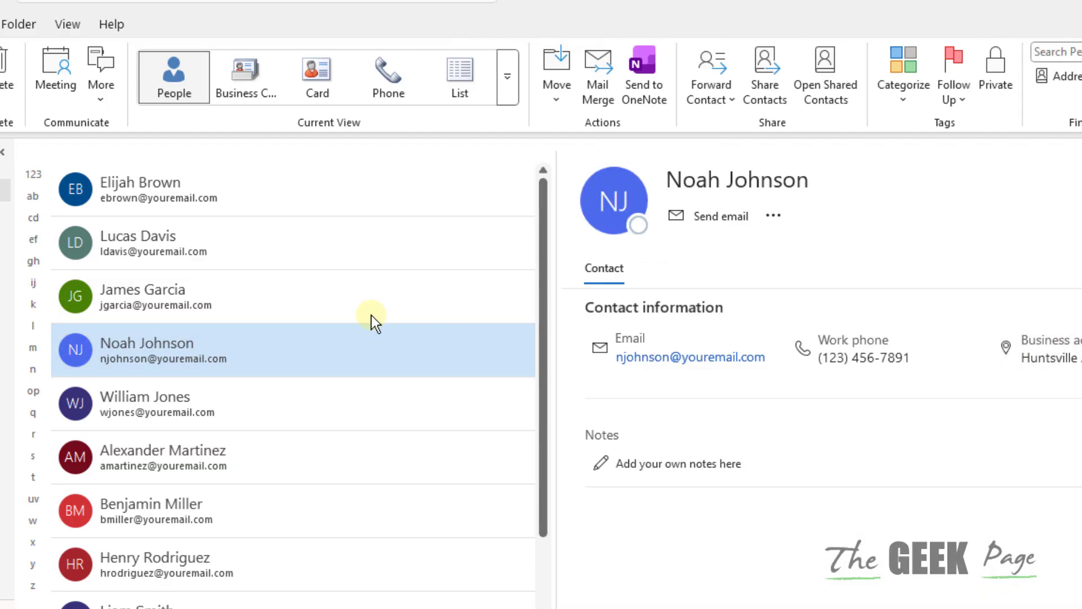
click(168, 304)
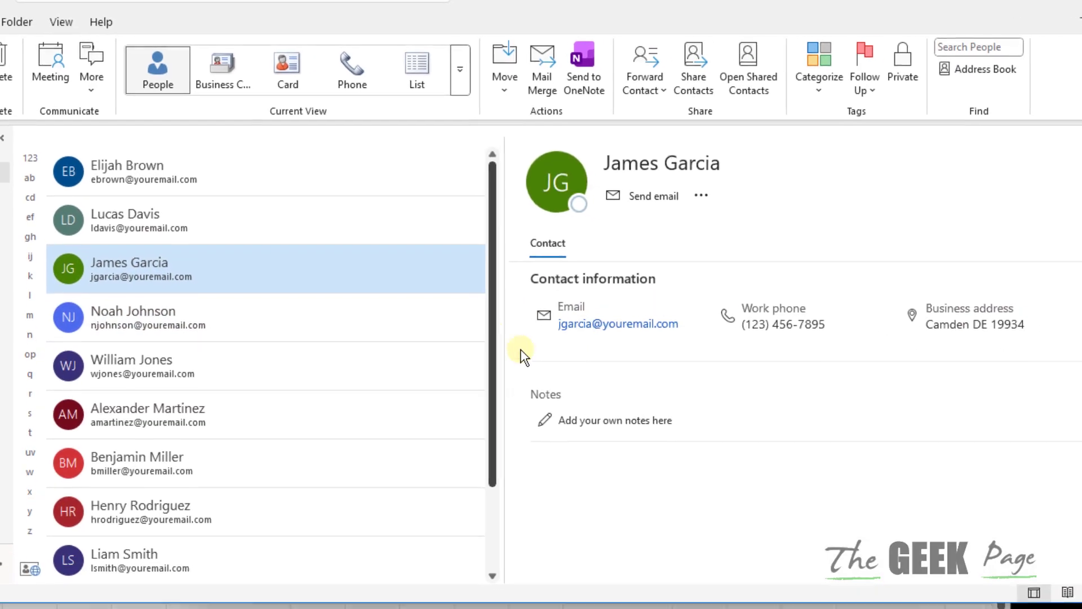